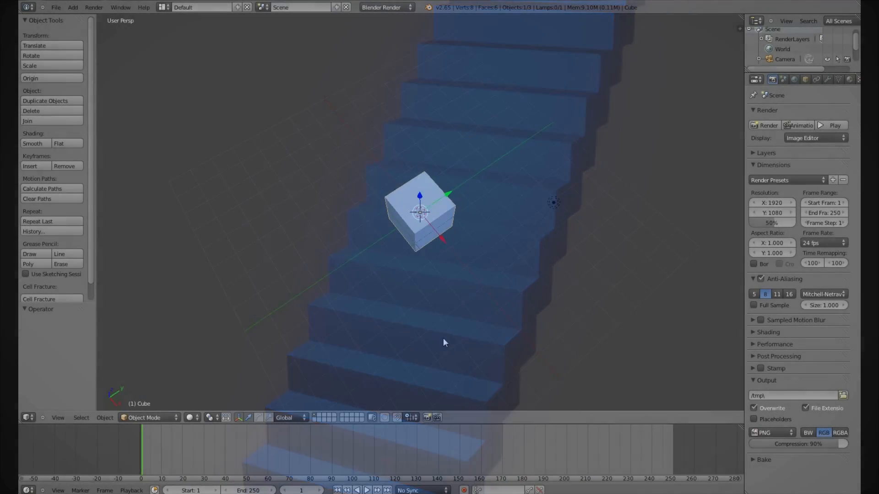
# Step: Switch the default cube from Object Mode to Edit Mode
pyautogui.scroll(5, 432, 355)
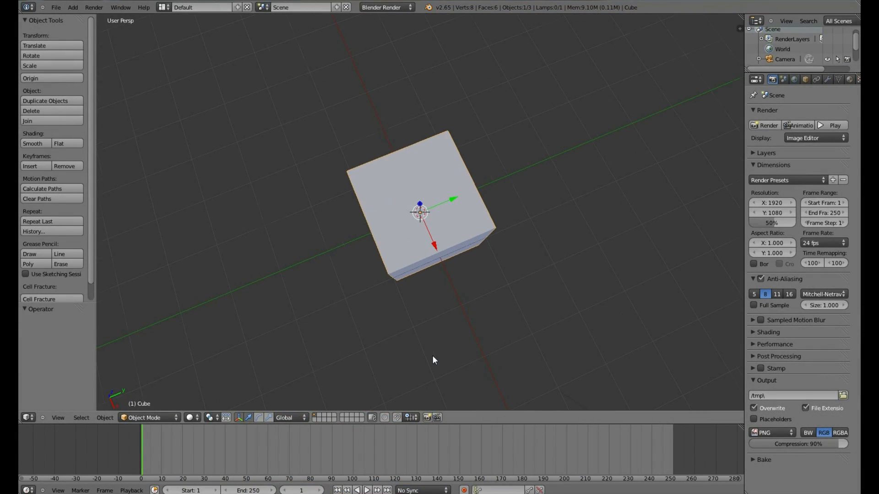
pyautogui.moveTo(431, 347); pyautogui.dragTo(427, 324, button='middle')
pyautogui.scroll(-4, 490, 321)
pyautogui.moveTo(418, 227); pyautogui.dragTo(436, 241, button='middle')
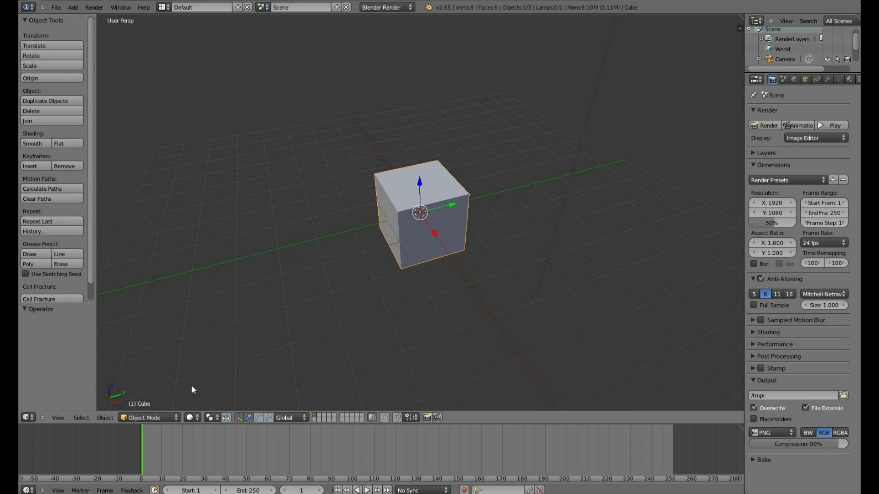
pyautogui.click(161, 418)
pyautogui.click(156, 419)
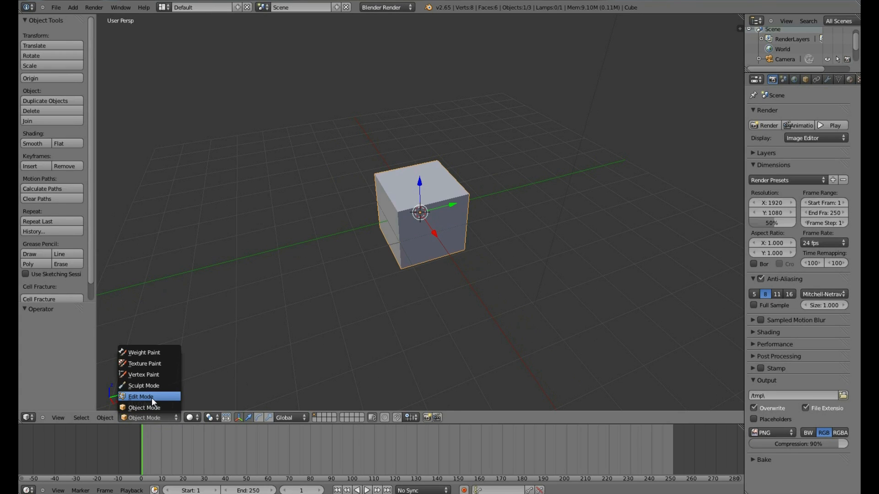
pyautogui.click(152, 397)
pyautogui.press('Tab')
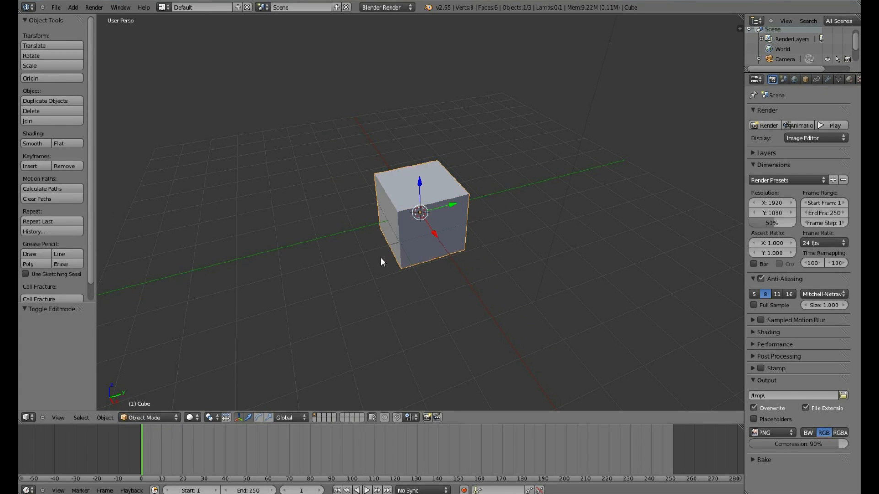
pyautogui.press('Tab')
pyautogui.press('Tab')
pyautogui.press('Tab')
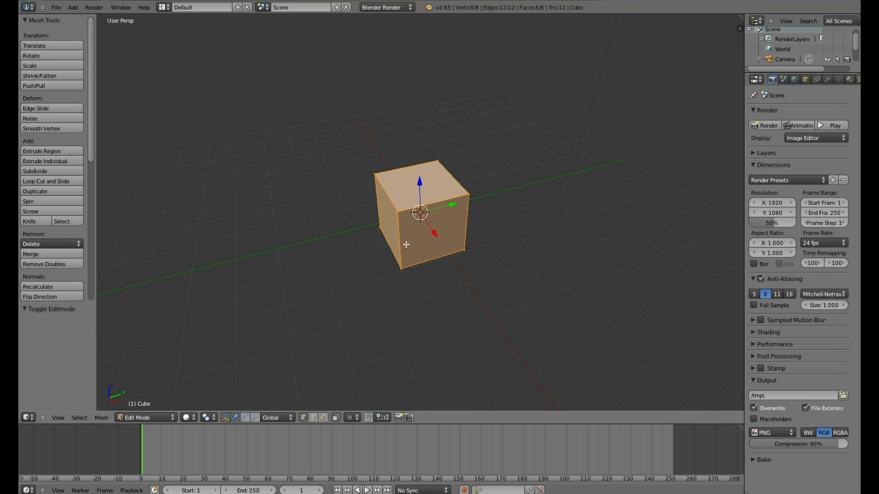
# Step: Try moving a single top corner vertex of the cube freely inward and down
pyautogui.moveTo(418, 222); pyautogui.dragTo(463, 170, button='middle')
pyautogui.moveTo(459, 219); pyautogui.dragTo(438, 258, button='middle')
pyautogui.scroll(2, 424, 272)
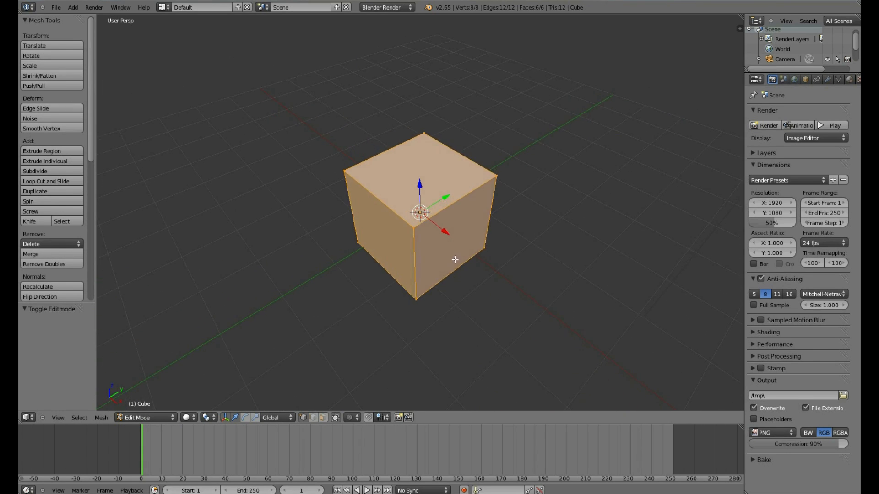
pyautogui.rightClick(342, 173)
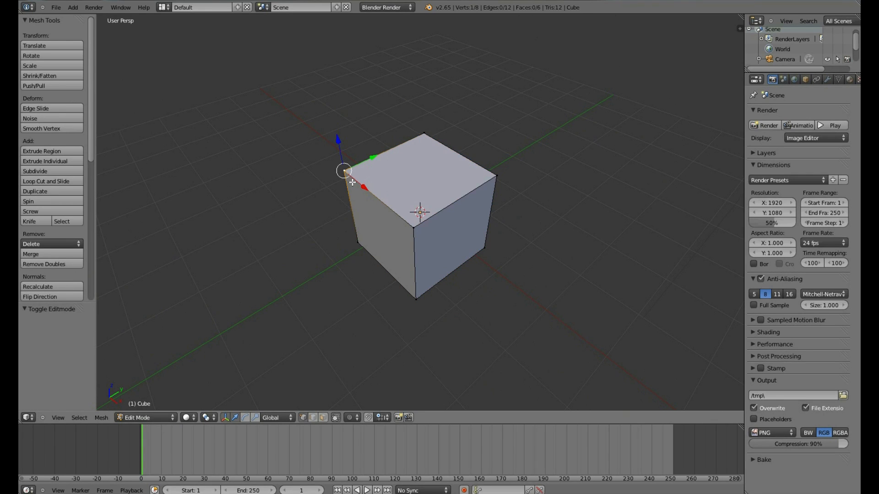
pyautogui.press('g')
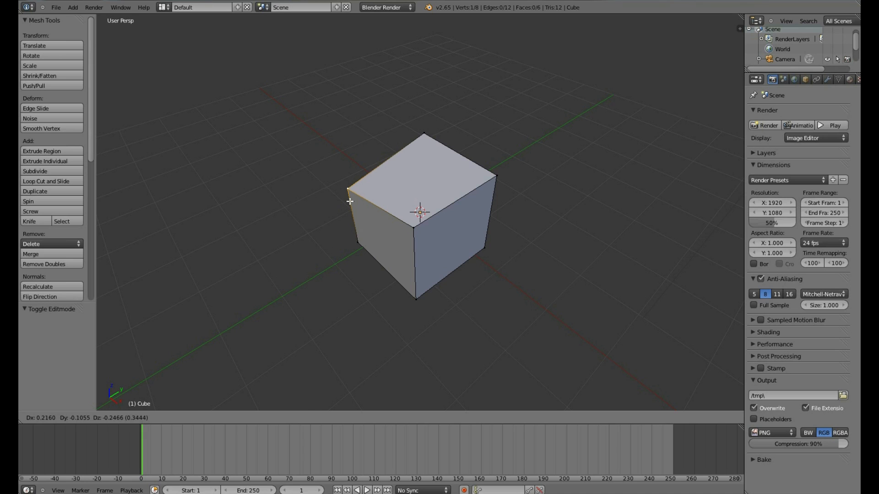
pyautogui.click(350, 201)
pyautogui.moveTo(357, 214)
pyautogui.mouseDown(button='middle')
pyautogui.moveTo(411, 248)
pyautogui.moveTo(414, 238)
pyautogui.moveTo(440, 252)
pyautogui.moveTo(350, 206)
pyautogui.mouseUp(button='middle')
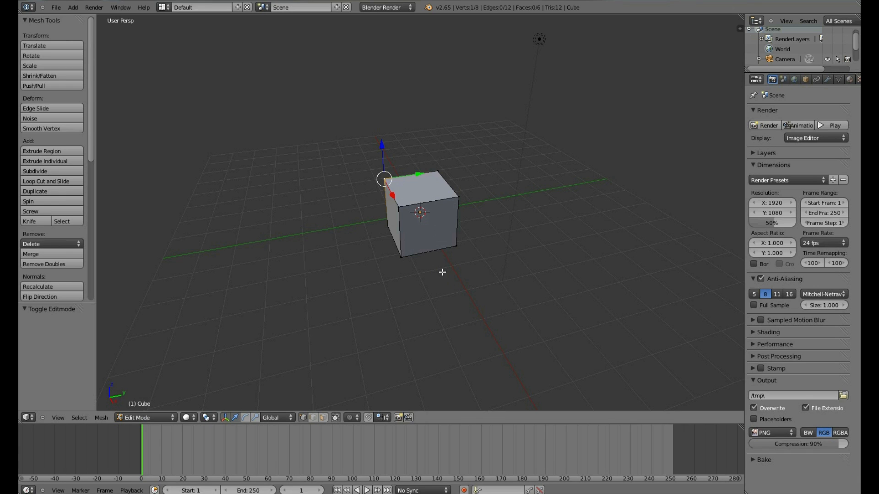
# Step: Add one centred loop cut that splits the cube into two halves along the Y axis
pyautogui.moveTo(428, 234); pyautogui.dragTo(432, 217, button='middle')
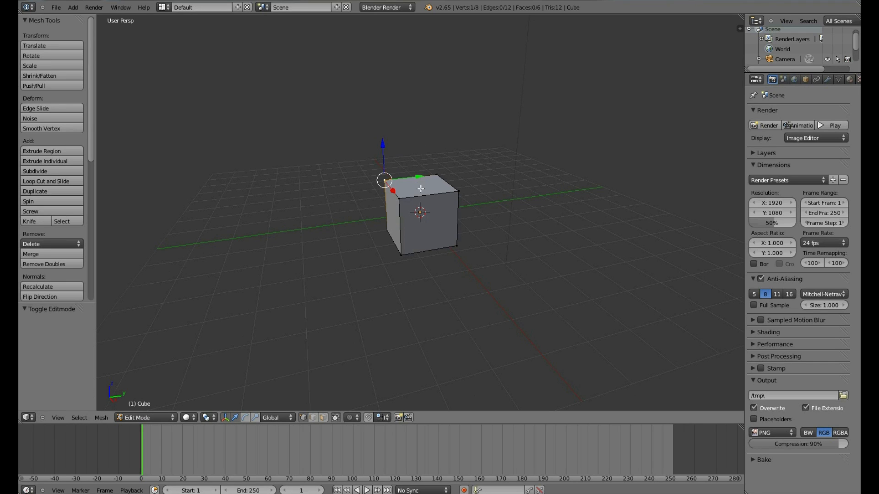
pyautogui.moveTo(420, 189); pyautogui.dragTo(422, 229, button='middle')
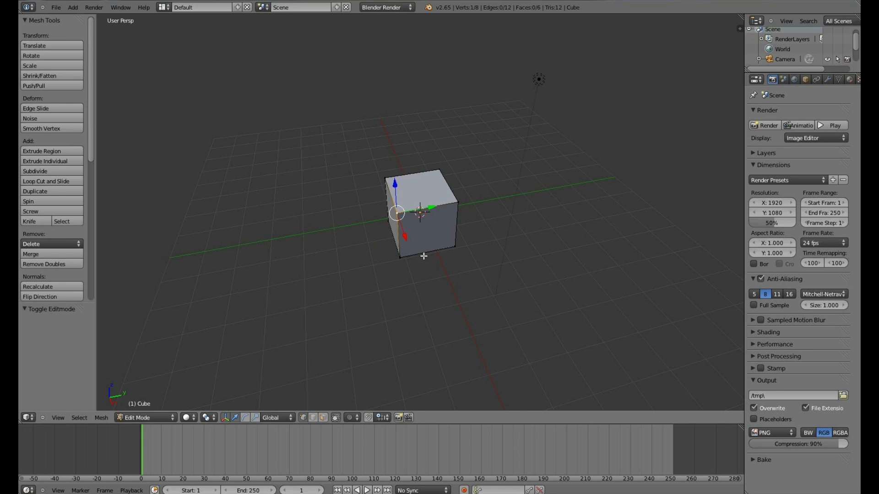
pyautogui.moveTo(447, 217); pyautogui.dragTo(441, 234, button='middle')
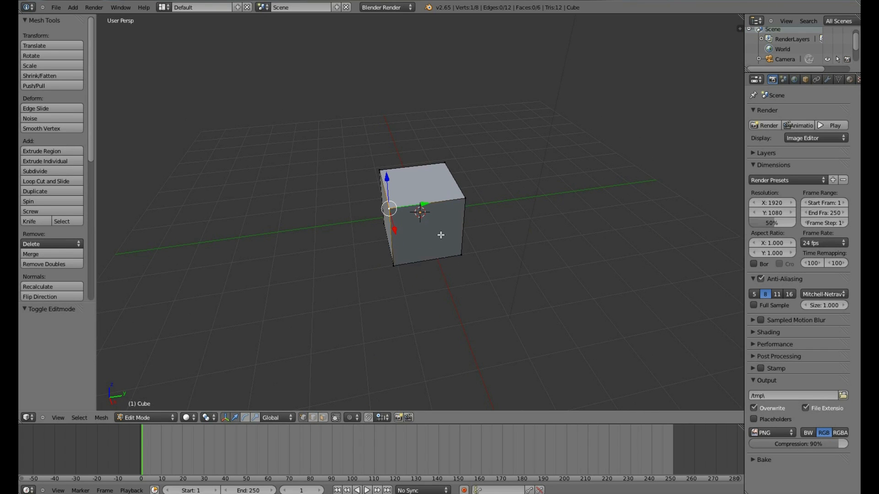
pyautogui.hotkey('ctrl', 'r')
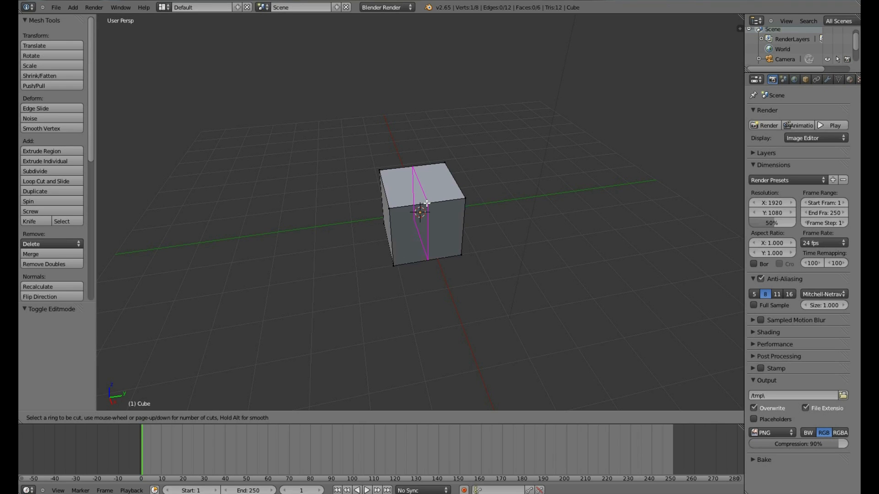
pyautogui.click(427, 202)
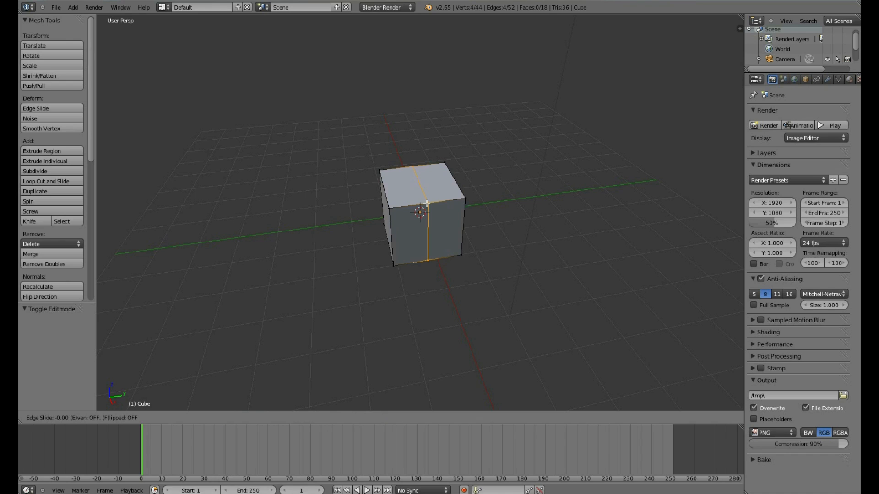
pyautogui.click(427, 203)
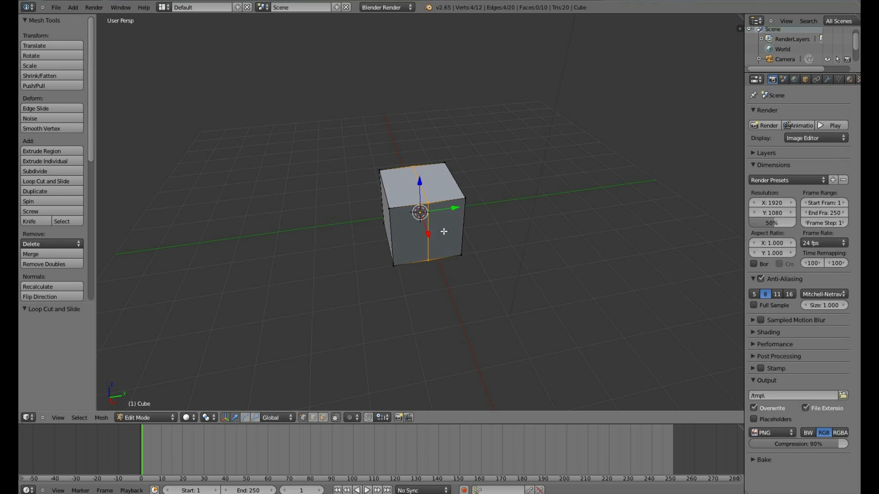
# Step: Delete the four outer corner vertices on the cube's negative Y side, leaving an open half cube
pyautogui.moveTo(445, 232); pyautogui.dragTo(412, 212, button='middle')
pyautogui.rightClick(398, 206)
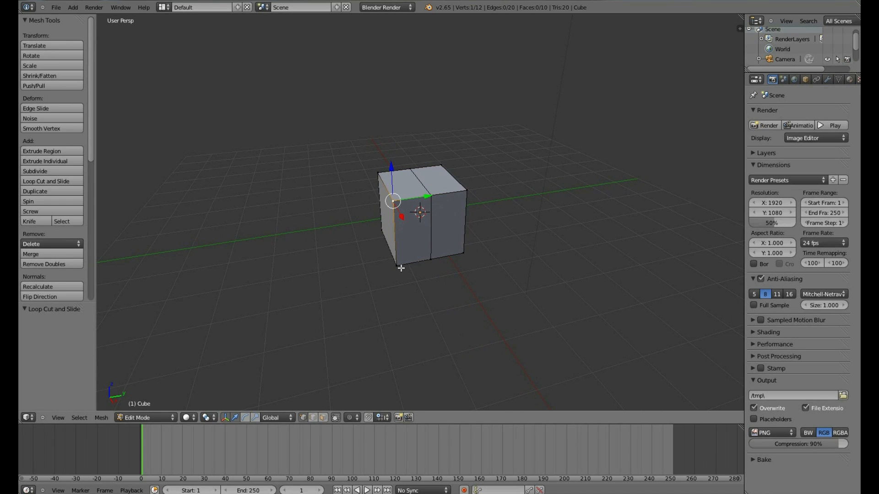
pyautogui.rightClick(378, 173)
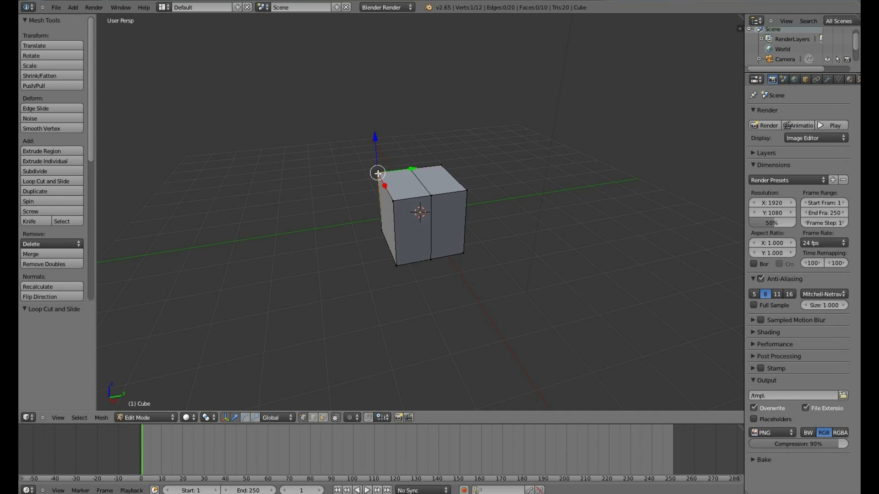
pyautogui.keyDown('shift'); pyautogui.rightClick(393, 199); pyautogui.keyUp('shift')
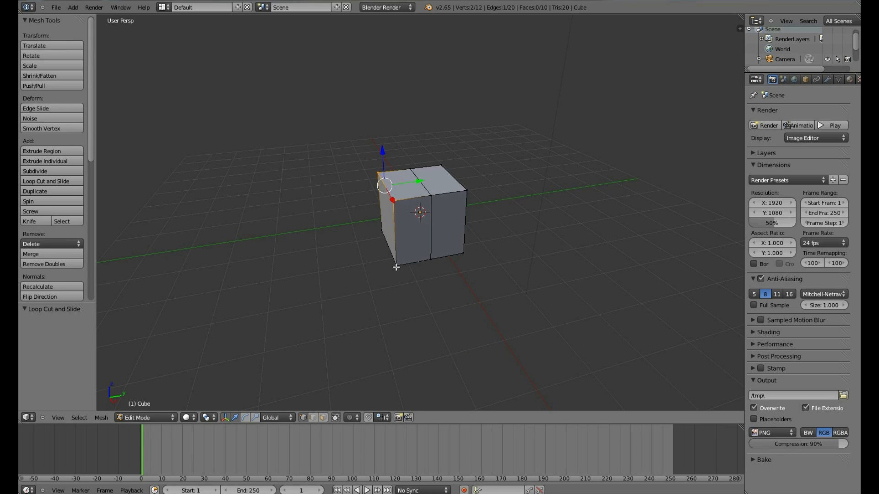
pyautogui.keyDown('shift'); pyautogui.rightClick(396, 265); pyautogui.keyUp('shift')
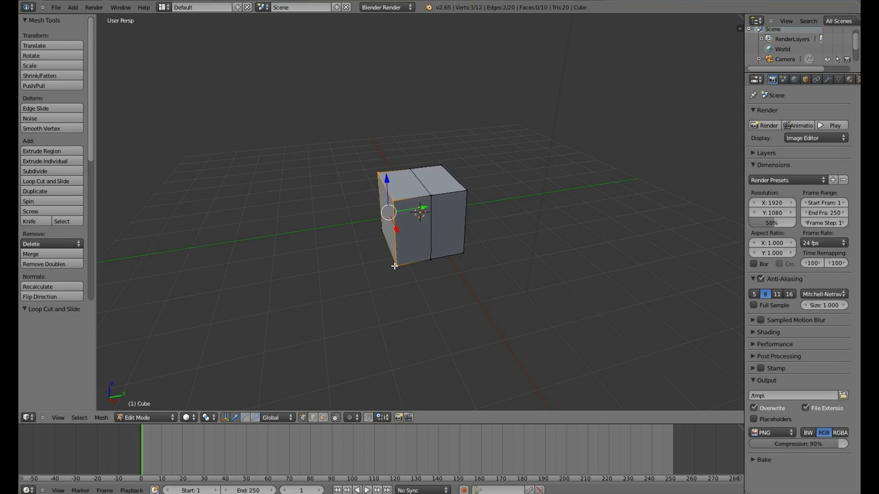
pyautogui.keyDown('shift'); pyautogui.rightClick(381, 230); pyautogui.keyUp('shift')
pyautogui.moveTo(403, 240); pyautogui.dragTo(462, 244, button='middle')
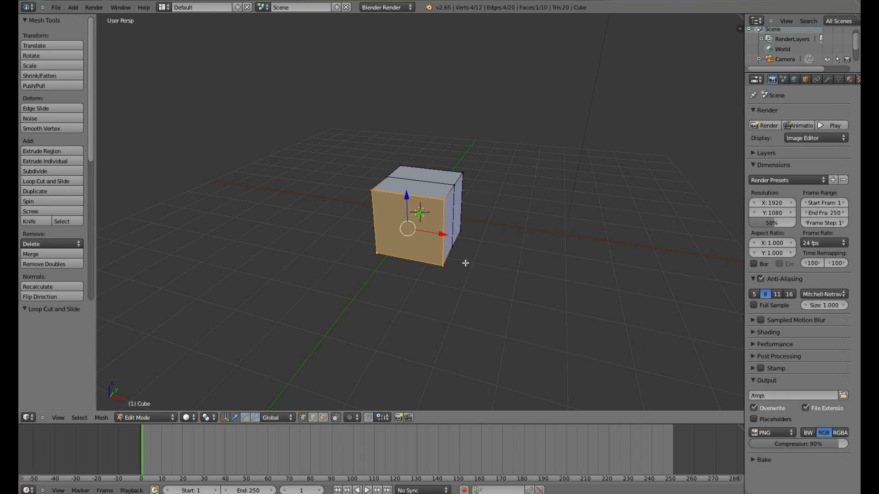
pyautogui.press('x')
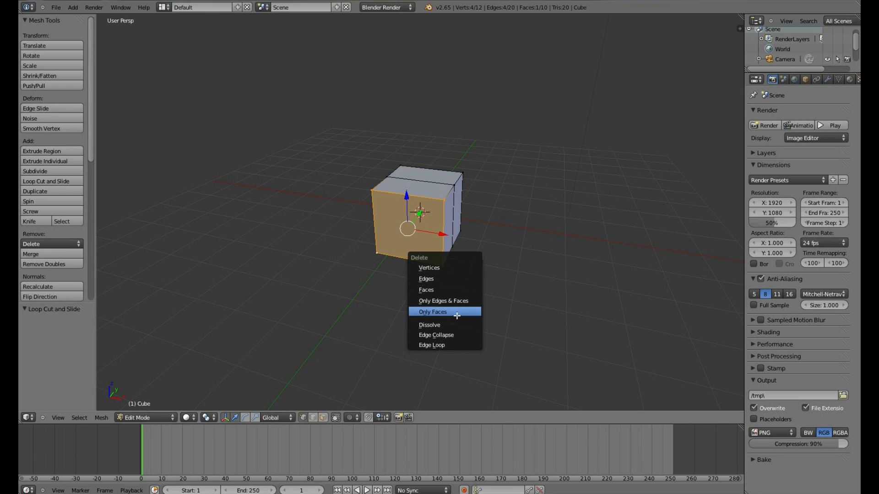
pyautogui.press('Escape')
pyautogui.press('x')
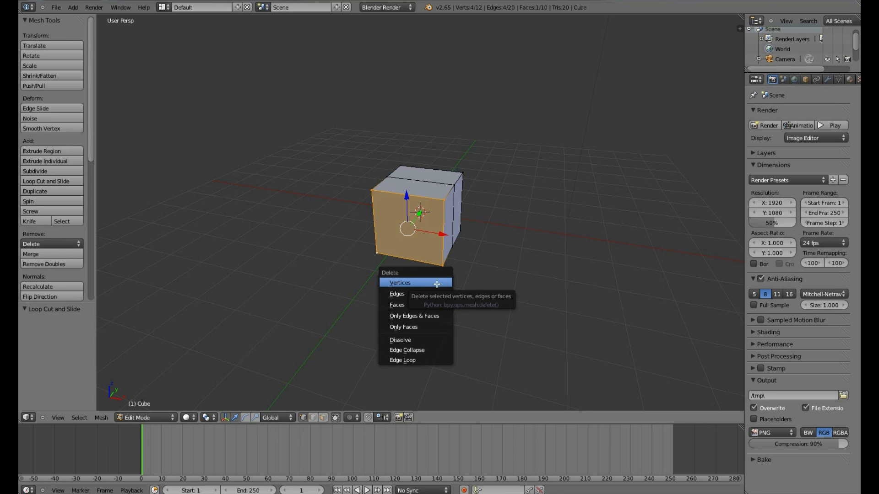
pyautogui.click(435, 284)
pyautogui.moveTo(435, 284); pyautogui.dragTo(384, 297, button='middle')
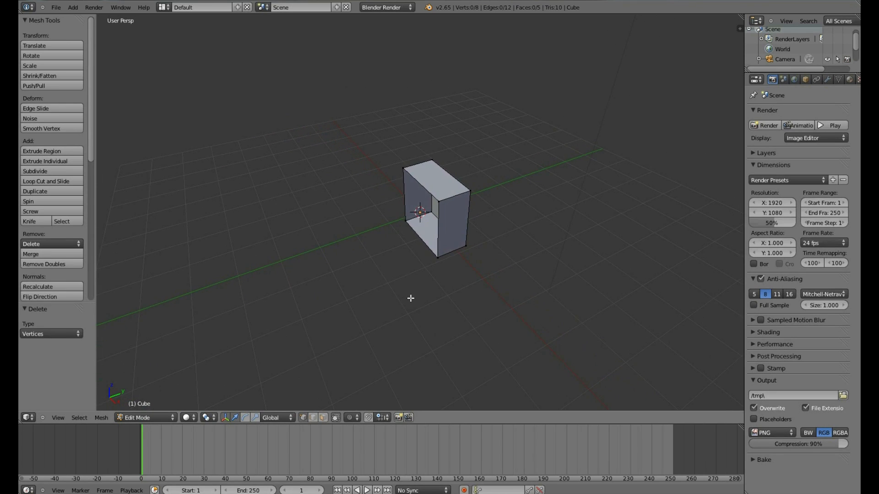
# Step: Return the remaining half cube to Object Mode
pyautogui.rightClick(438, 203)
pyautogui.rightClick(405, 168)
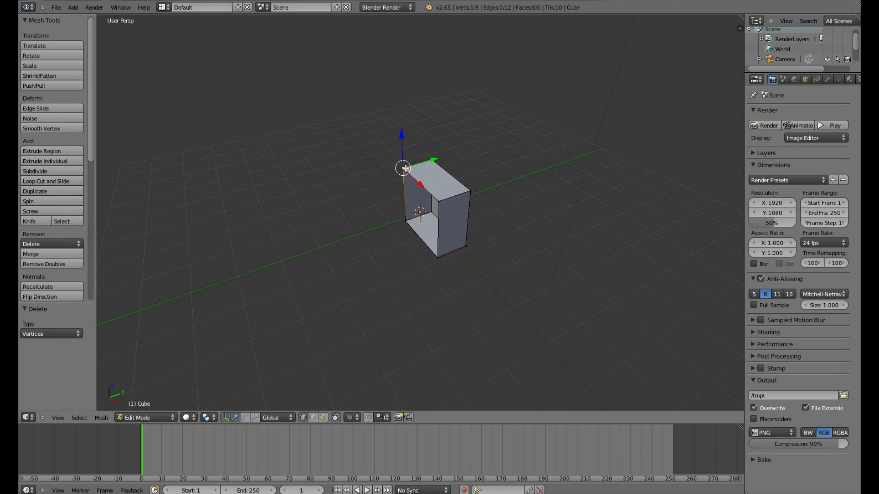
pyautogui.rightClick(403, 214)
pyautogui.rightClick(428, 250)
pyautogui.moveTo(486, 223); pyautogui.dragTo(482, 229, button='middle')
pyautogui.press('Tab')
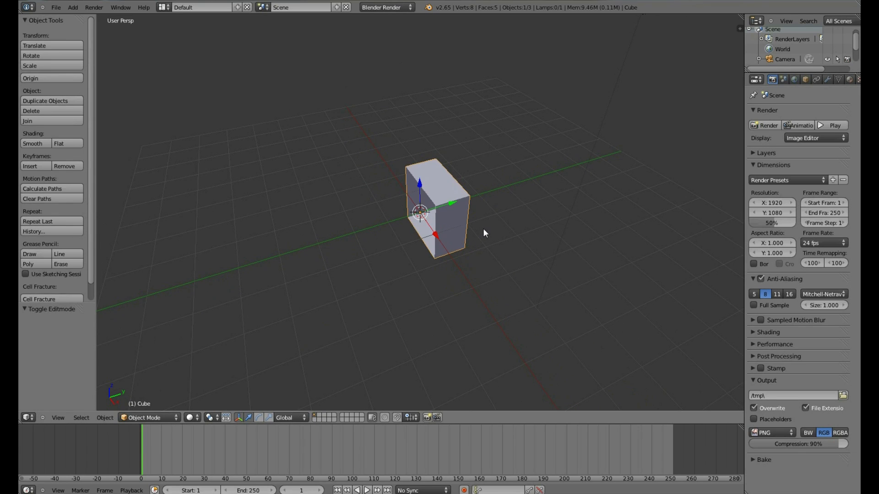
pyautogui.click(136, 417)
pyautogui.click(138, 406)
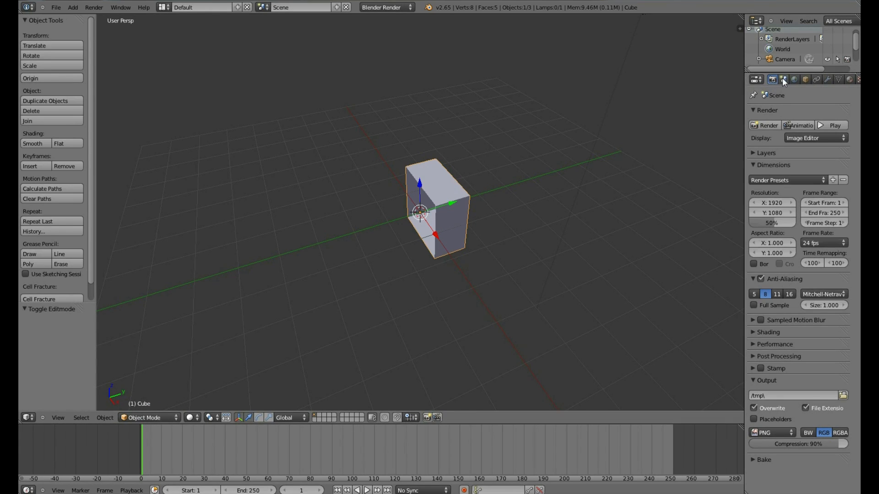
# Step: Add a Mirror modifier to the half cube, mirroring across Y instead of X with Clipping enabled
pyautogui.click(828, 79)
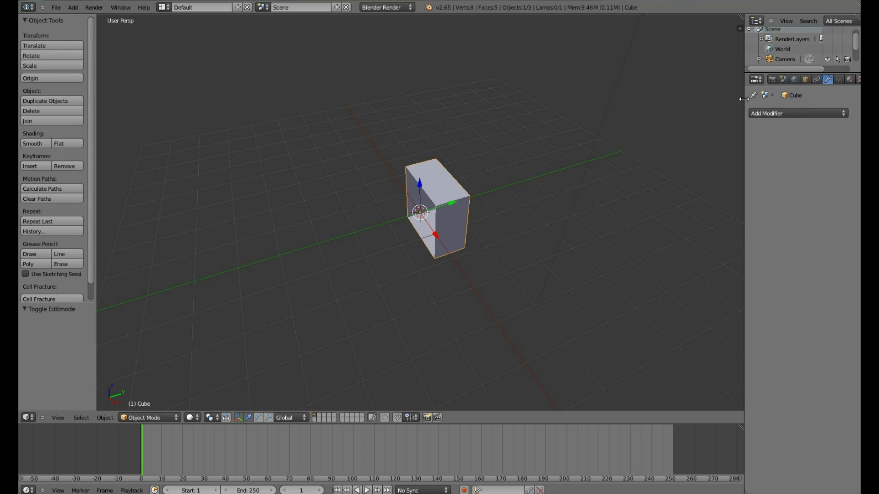
pyautogui.moveTo(743, 99); pyautogui.dragTo(712, 100)
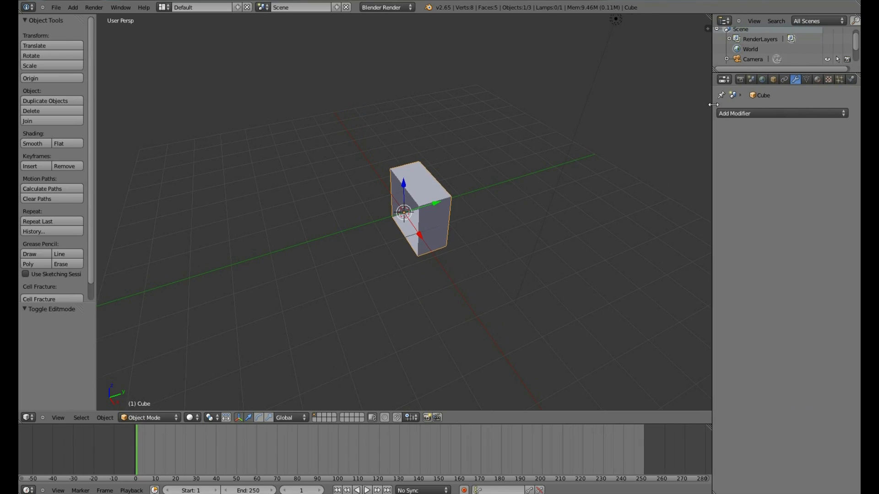
pyautogui.click(746, 113)
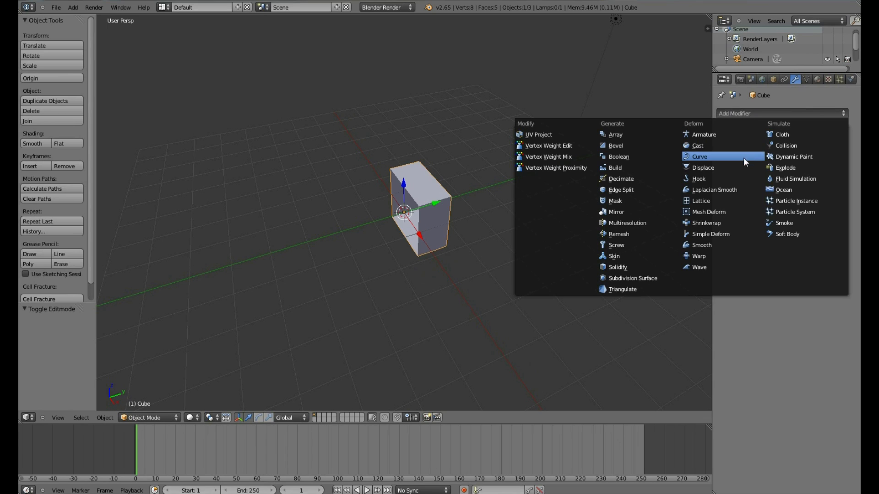
pyautogui.click(621, 213)
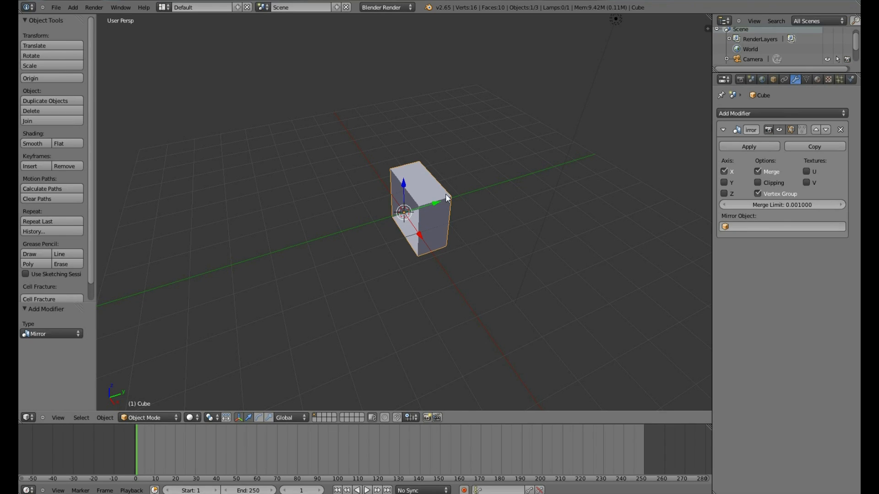
pyautogui.click(724, 172)
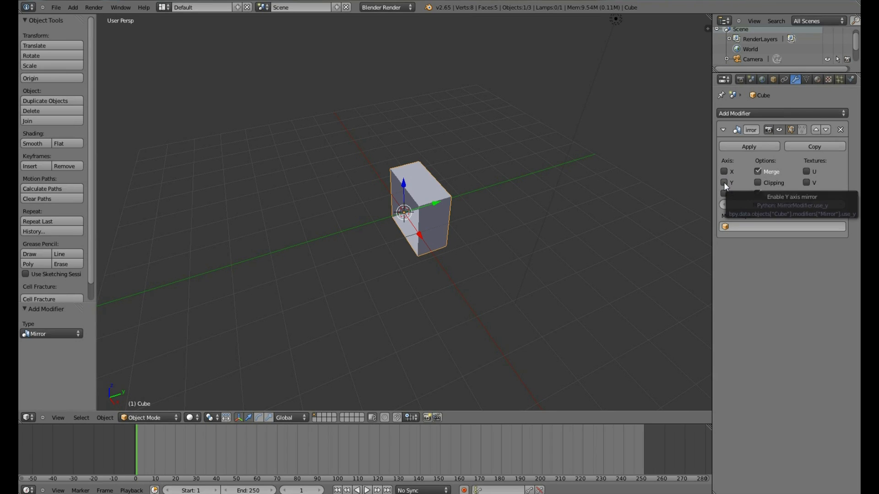
pyautogui.click(724, 182)
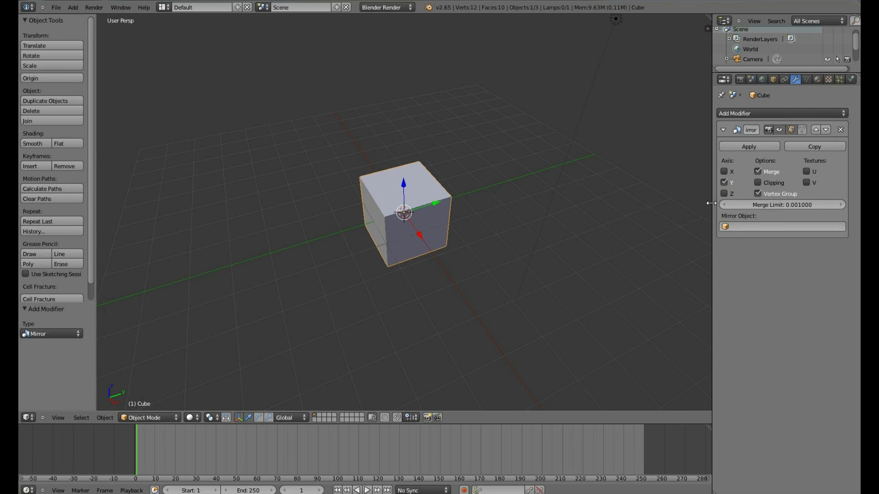
pyautogui.click(757, 181)
# Step: Enter Edit Mode on the mirrored cube
pyautogui.moveTo(545, 213); pyautogui.dragTo(473, 215, button='middle')
pyautogui.scroll(4, 472, 221)
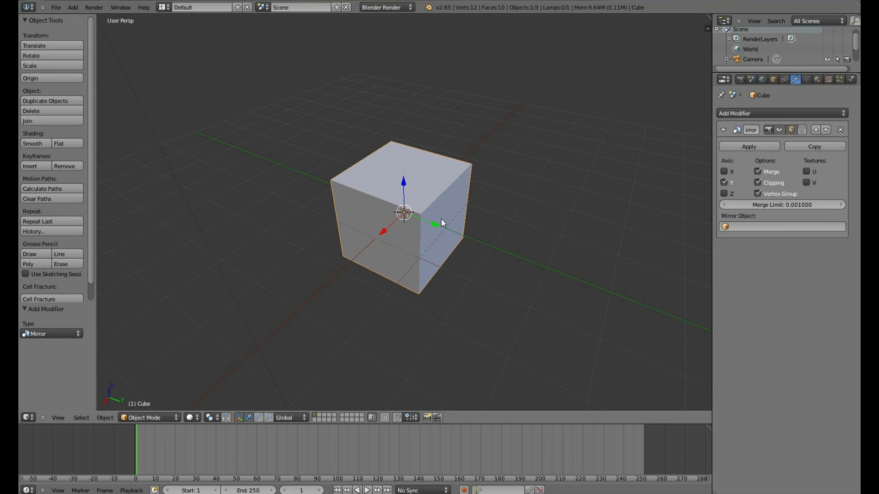
pyautogui.scroll(-3, 425, 216)
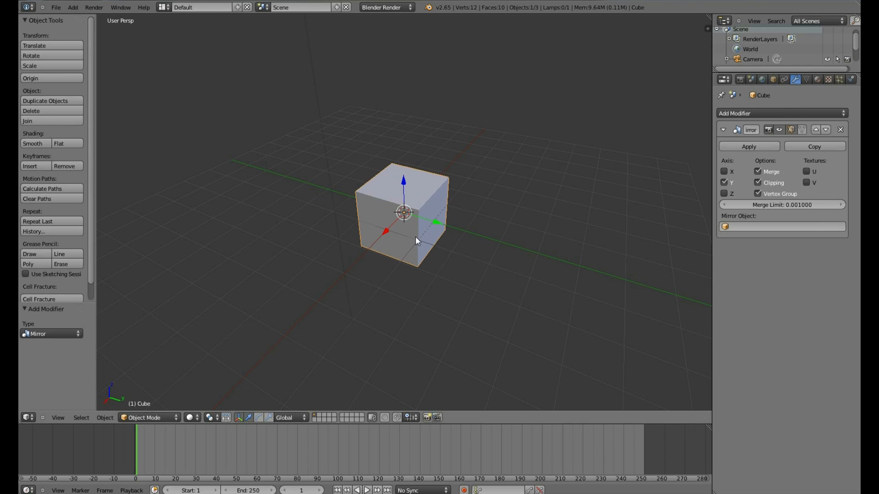
pyautogui.press('Tab')
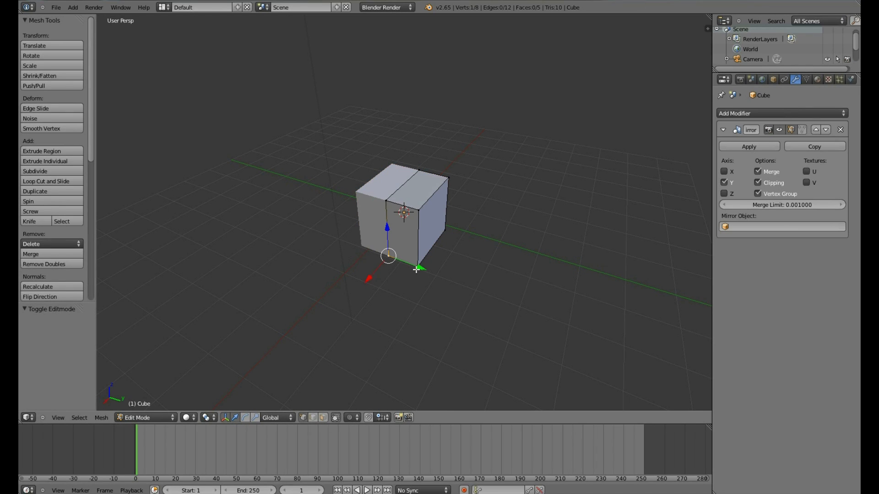
# Step: Deselect all vertices of the half cube and switch the viewport shading to Wireframe
pyautogui.moveTo(419, 269); pyautogui.dragTo(440, 272, button='middle')
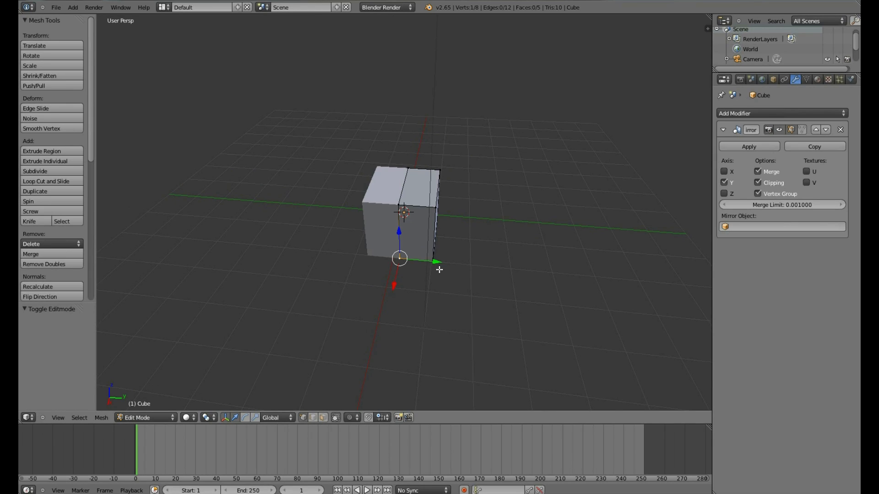
pyautogui.press('a')
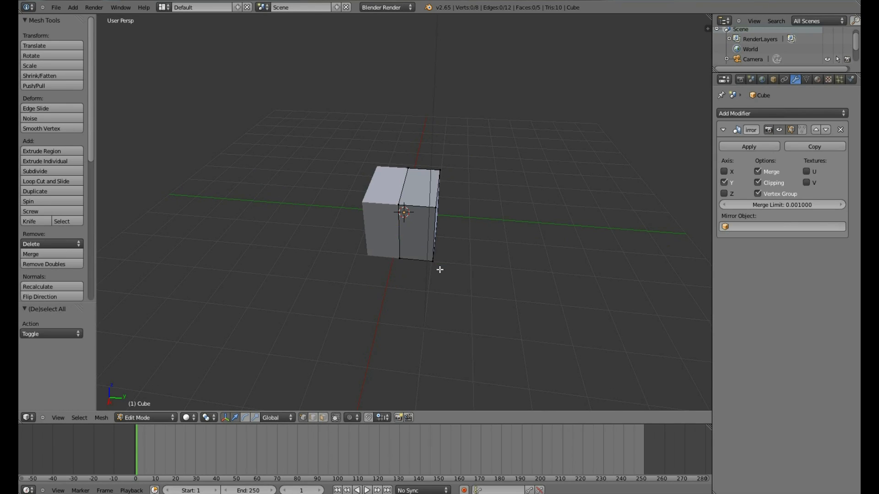
pyautogui.click(192, 418)
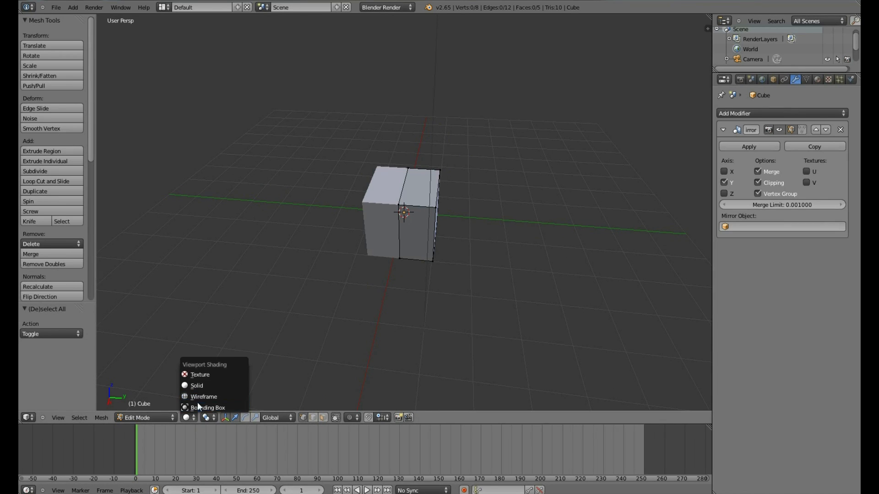
pyautogui.click(191, 417)
pyautogui.click(197, 397)
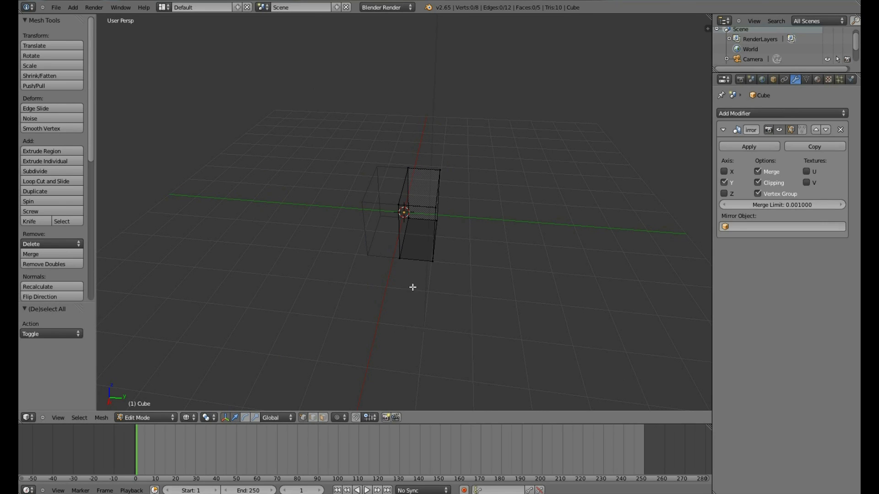
pyautogui.moveTo(412, 287); pyautogui.dragTo(431, 298, button='middle')
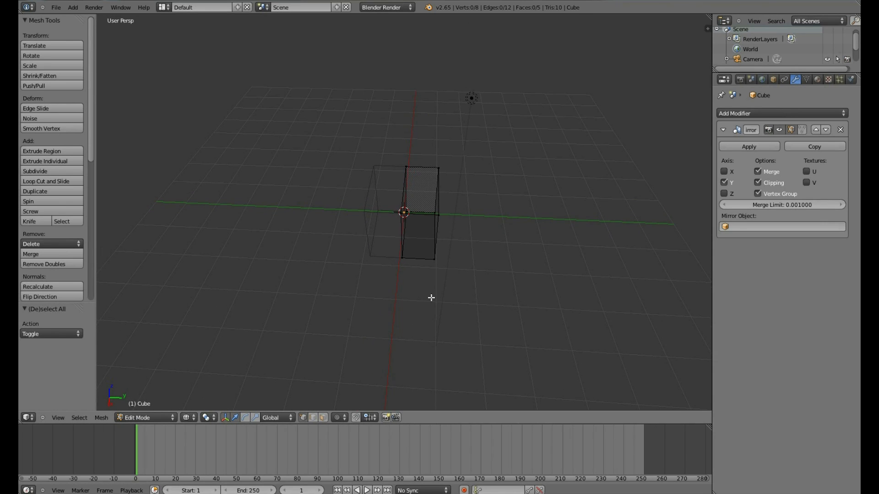
pyautogui.press('z')
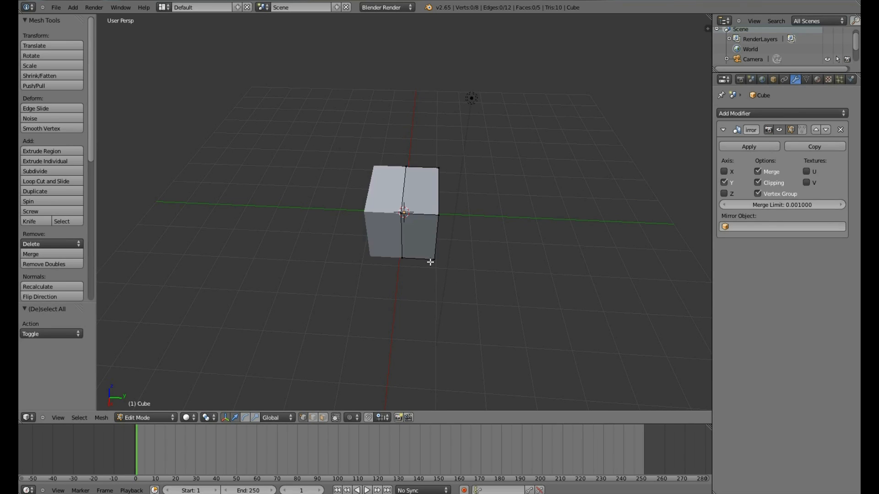
pyautogui.press('z')
pyautogui.press('z')
pyautogui.press('z')
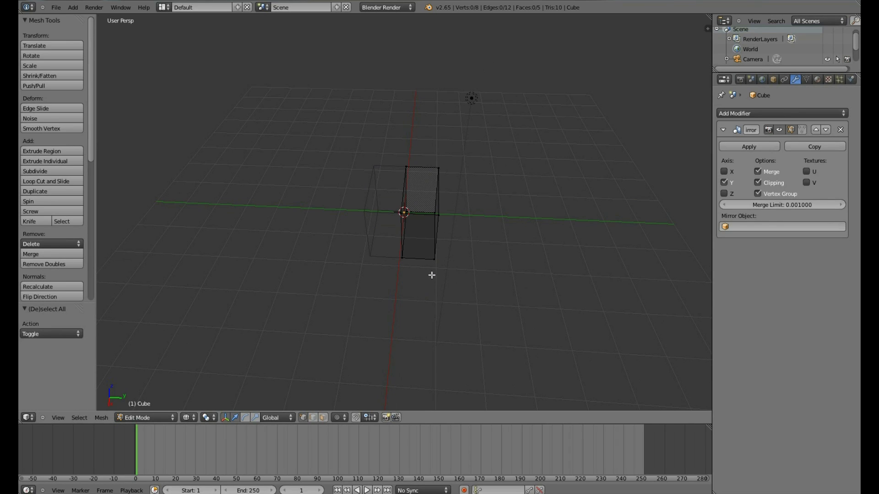
# Step: Box-select the four outer vertices on the positive Y side and move them about 4.5 units outward along Y
pyautogui.press('b')
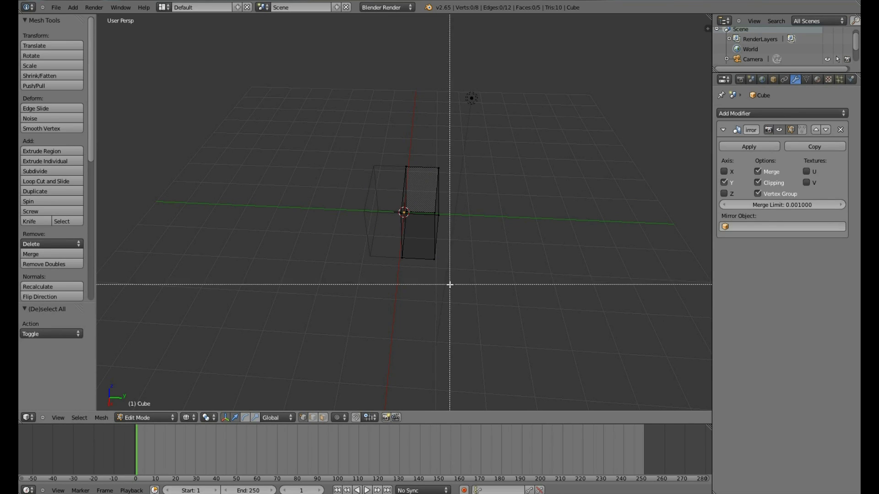
pyautogui.press('Escape')
pyautogui.moveTo(454, 286); pyautogui.dragTo(426, 157)
pyautogui.moveTo(446, 179); pyautogui.dragTo(477, 229, button='middle')
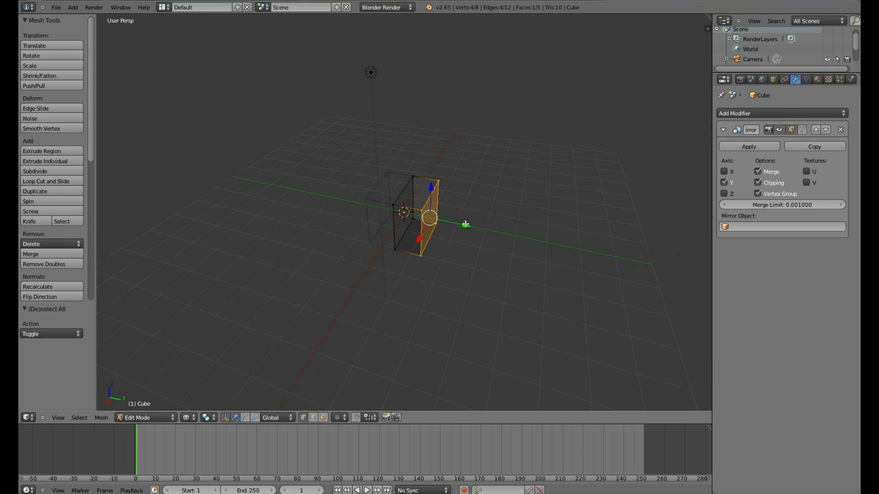
pyautogui.moveTo(465, 225); pyautogui.dragTo(595, 274)
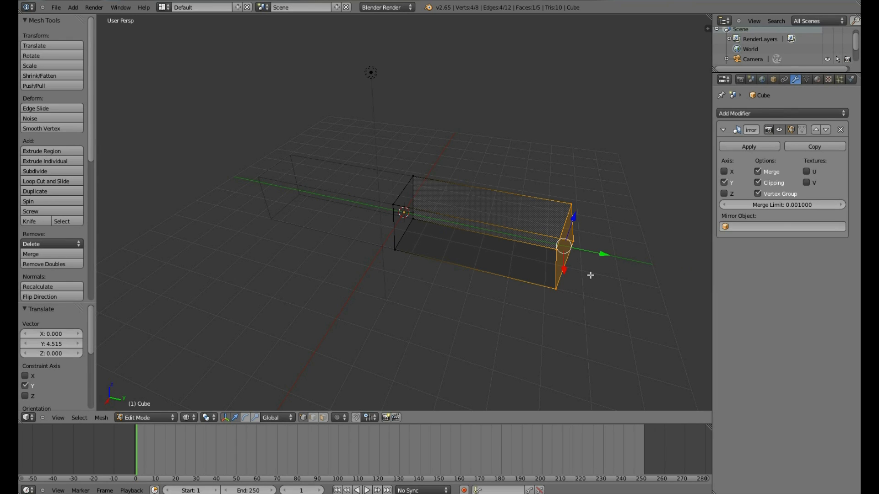
# Step: Restore solid viewport shading and return the elongated block to Object Mode
pyautogui.press('z')
pyautogui.moveTo(591, 275); pyautogui.dragTo(552, 276, button='middle')
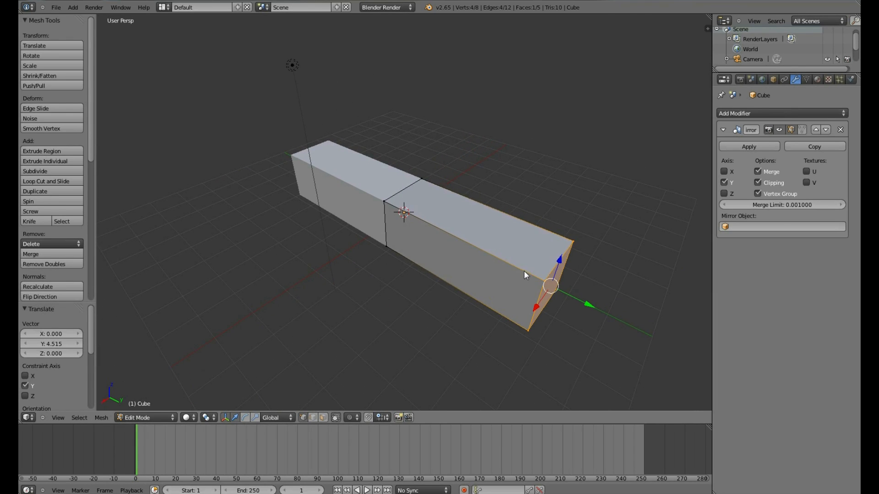
pyautogui.press('Tab')
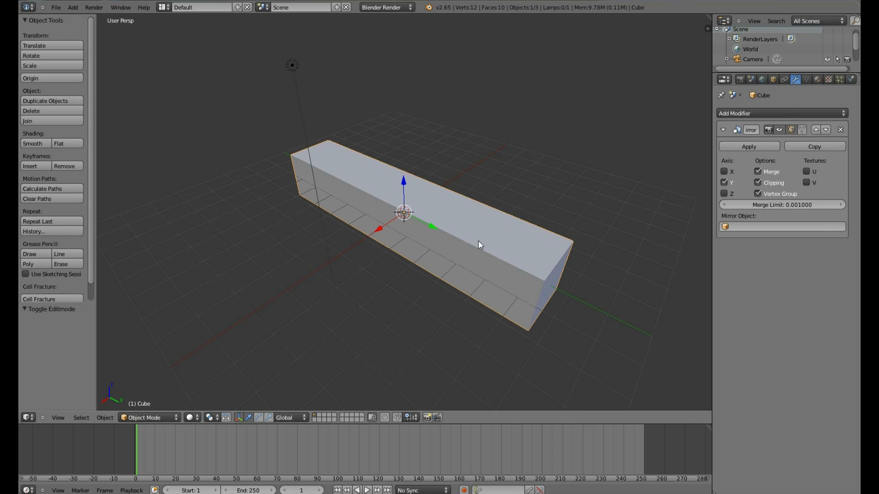
pyautogui.moveTo(486, 240); pyautogui.dragTo(440, 256, button='middle')
pyautogui.moveTo(499, 225); pyautogui.dragTo(475, 217, button='middle')
pyautogui.scroll(-4, 473, 217)
pyautogui.scroll(3, 470, 216)
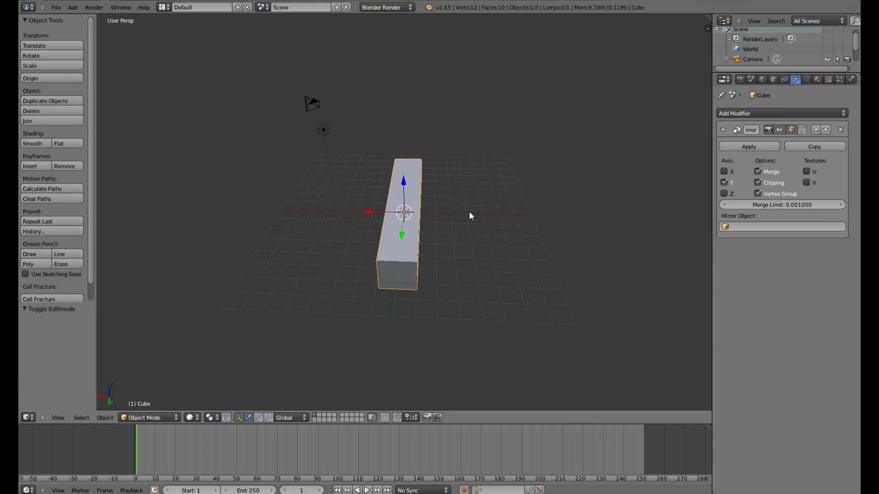
pyautogui.moveTo(435, 241); pyautogui.dragTo(420, 244, button='middle')
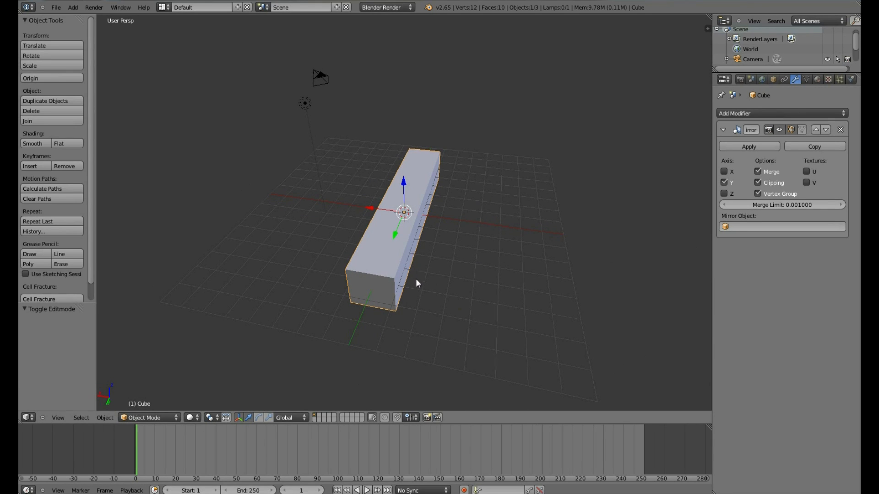
# Step: Scale the entire half mesh by 2 along X in Edit Mode and return to Object Mode
pyautogui.press('Tab')
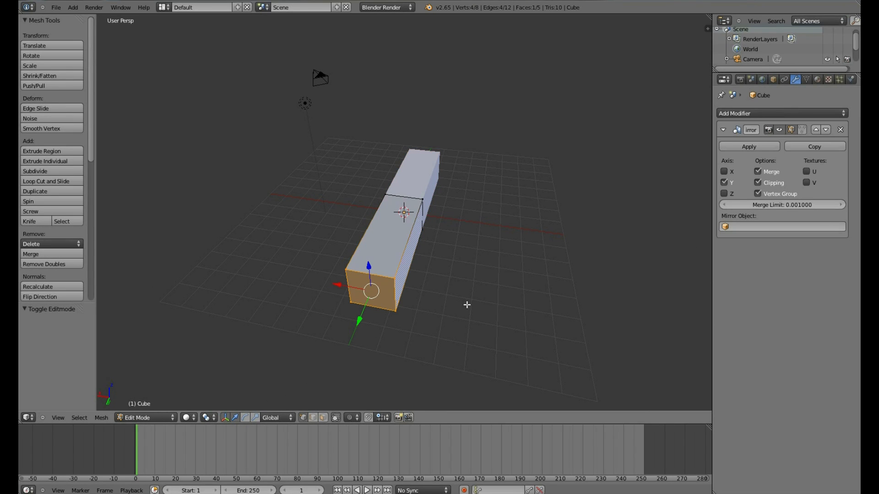
pyautogui.press('a')
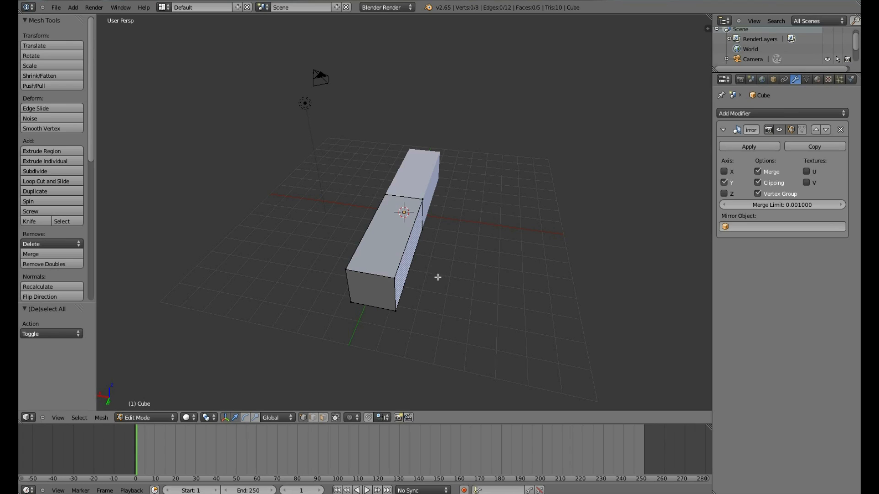
pyautogui.press('a')
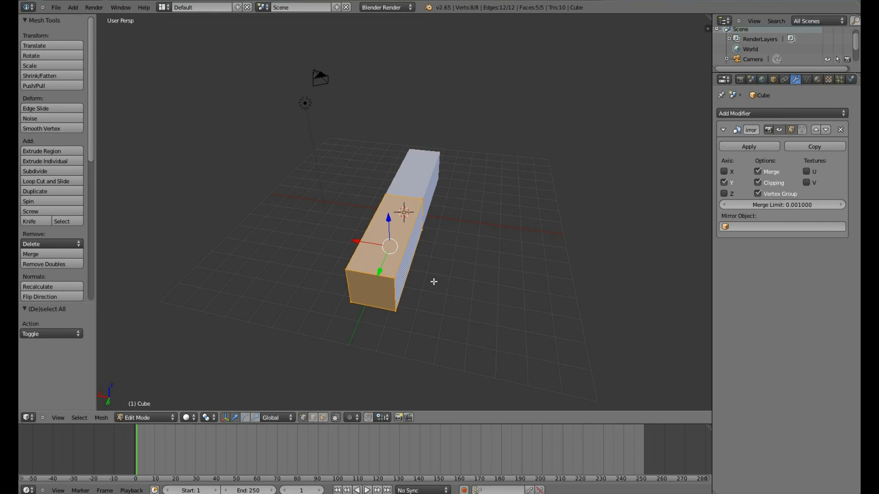
pyautogui.press('s')
pyautogui.write('x')
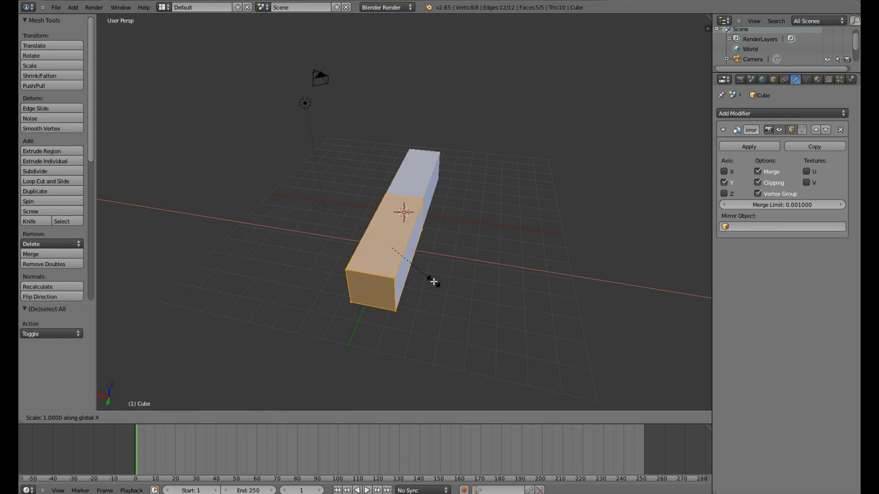
pyautogui.write('2')
pyautogui.press('Return')
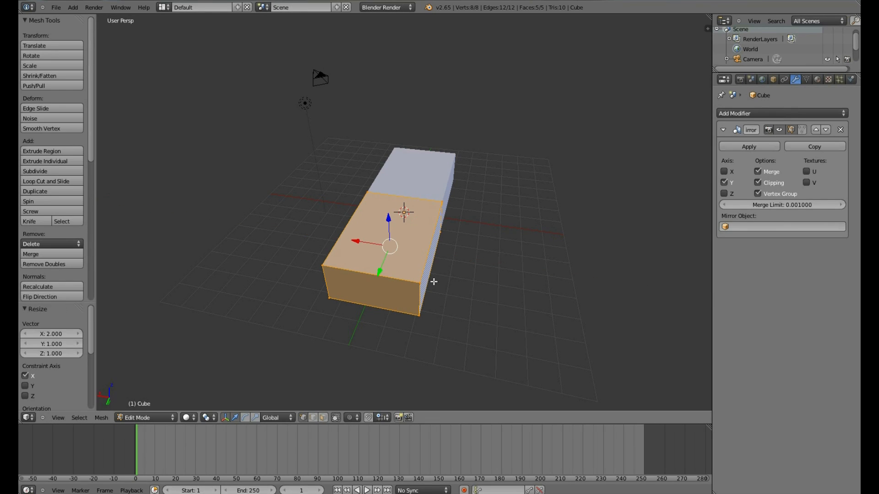
pyautogui.press('Tab')
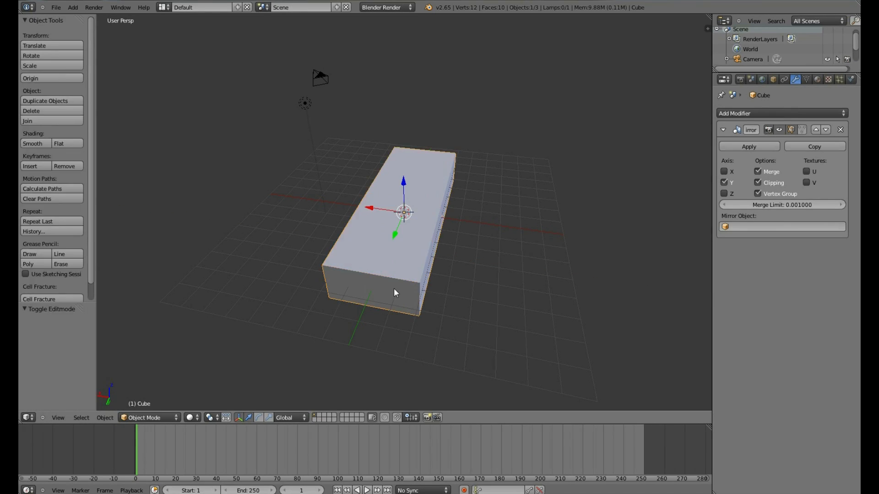
# Step: Add an Array modifier to the block with a fixed count of 4
pyautogui.moveTo(398, 290); pyautogui.dragTo(449, 284, button='middle')
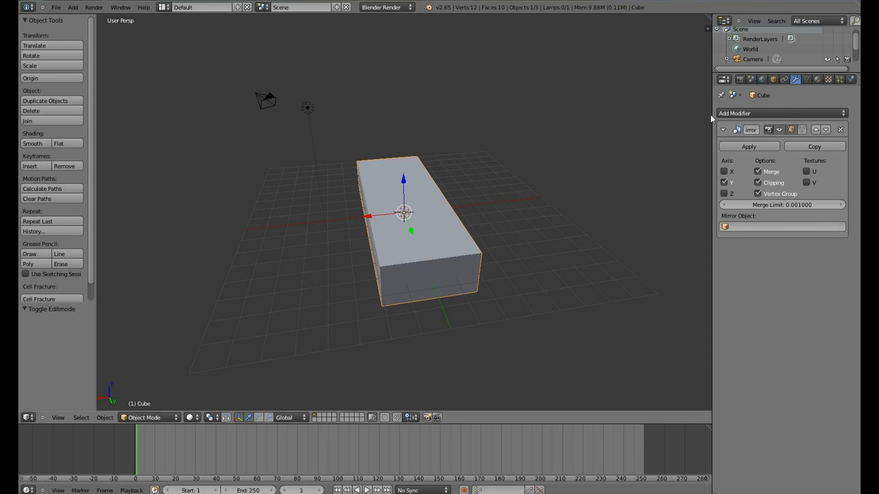
pyautogui.click(743, 114)
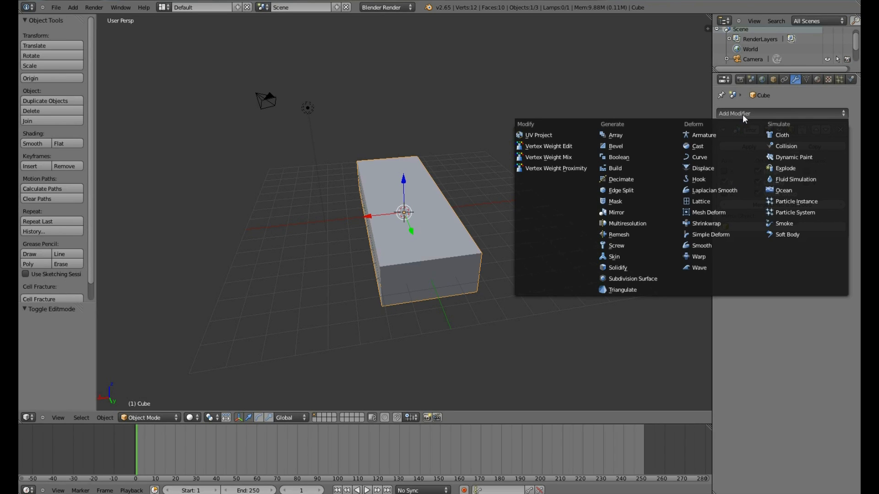
pyautogui.click(616, 136)
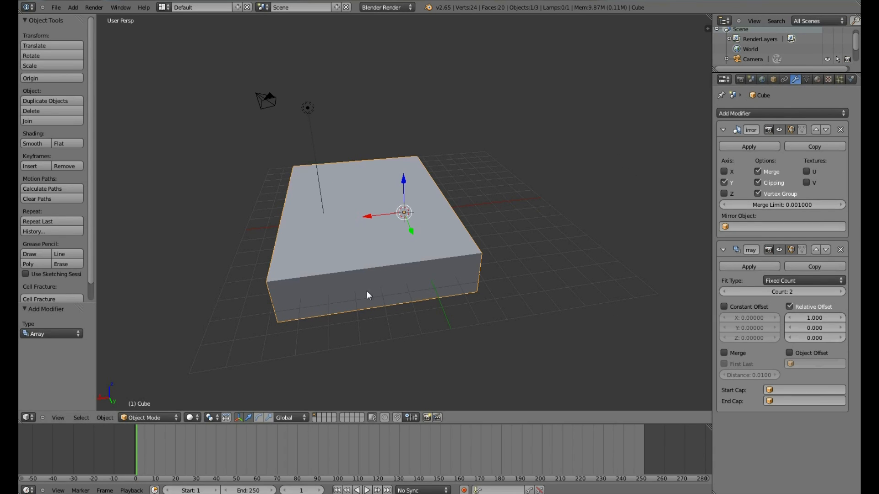
pyautogui.click(841, 291)
pyautogui.click(840, 291)
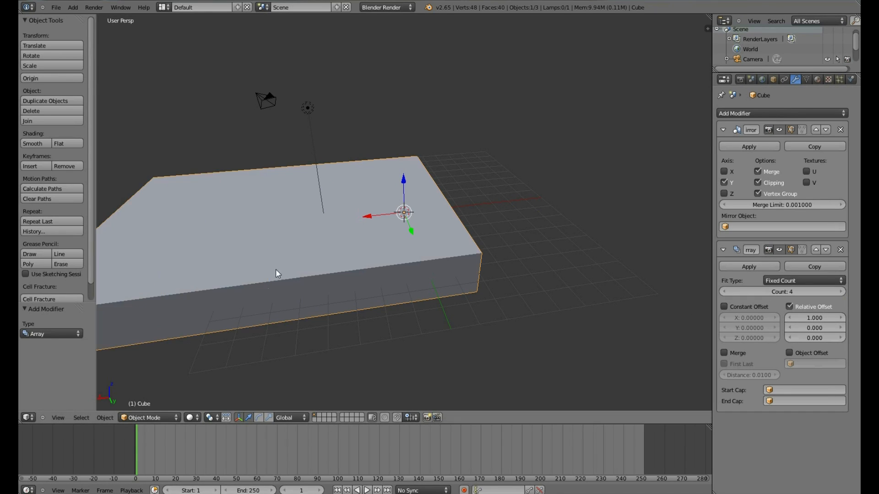
pyautogui.scroll(-3, 276, 268)
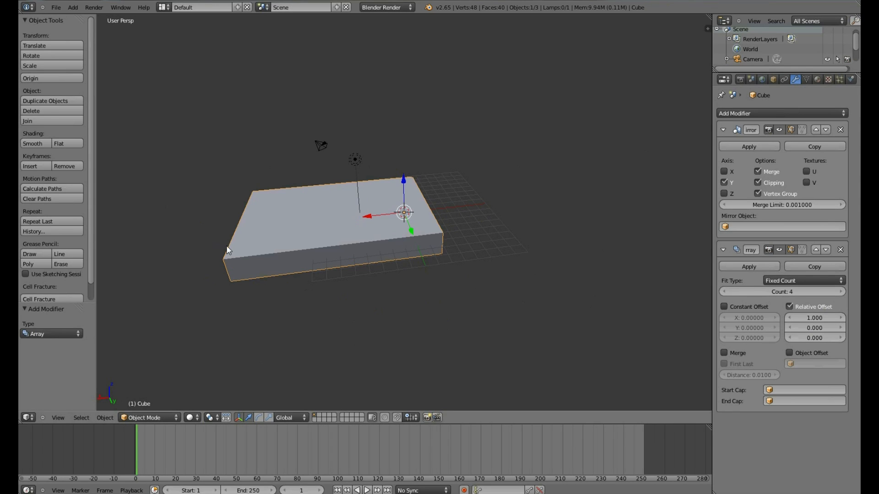
# Step: Set the Array modifier's relative Z offset to 1 so each copy rises by one block height
pyautogui.click(813, 338)
pyautogui.write('1')
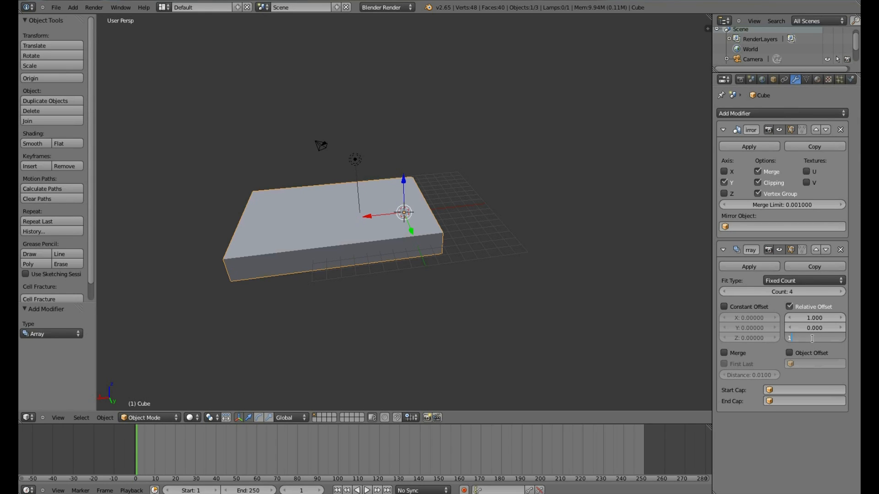
pyautogui.press('Return')
pyautogui.moveTo(523, 347); pyautogui.dragTo(481, 339, button='middle')
pyautogui.moveTo(313, 222); pyautogui.dragTo(331, 191, button='middle')
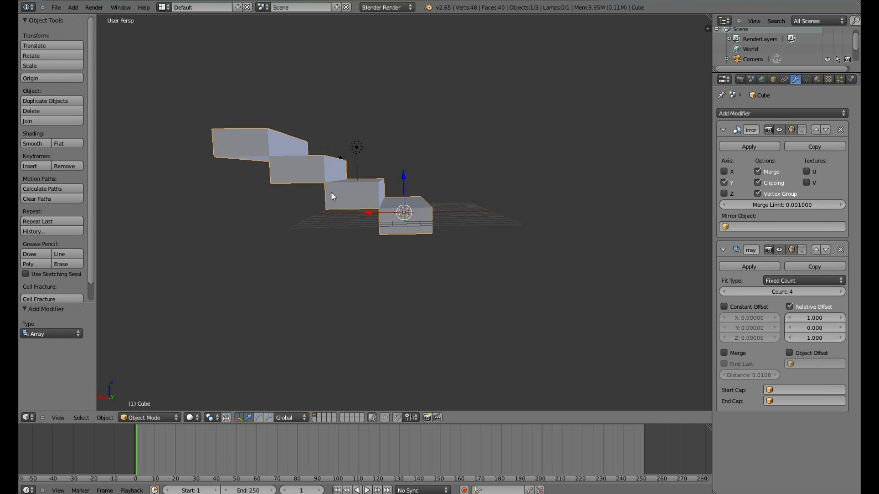
pyautogui.scroll(5, 383, 213)
pyautogui.moveTo(384, 215); pyautogui.dragTo(388, 211, button='middle')
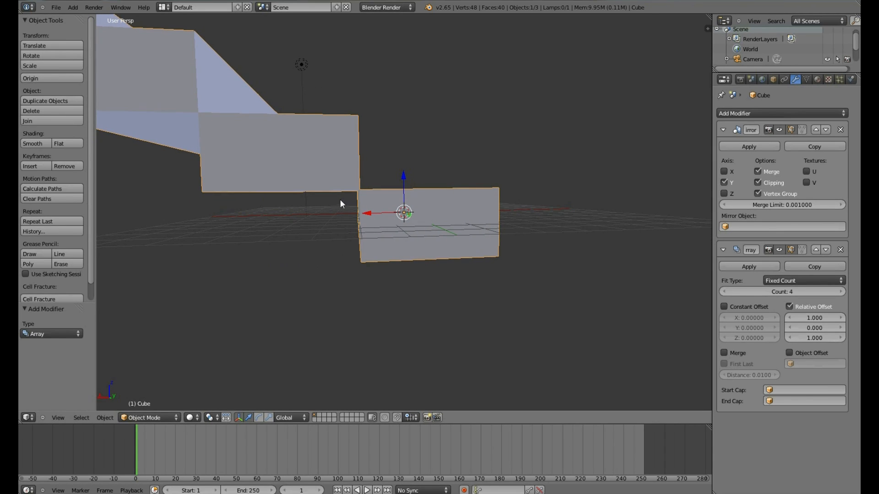
pyautogui.scroll(-6, 358, 208)
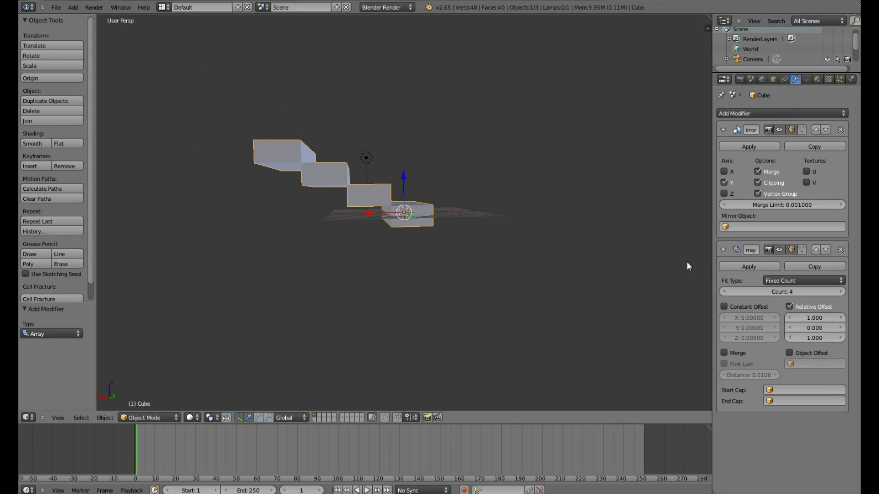
# Step: Set the Array modifier's relative X offset to 0.5 so the copies overlap like stair steps
pyautogui.click(816, 318)
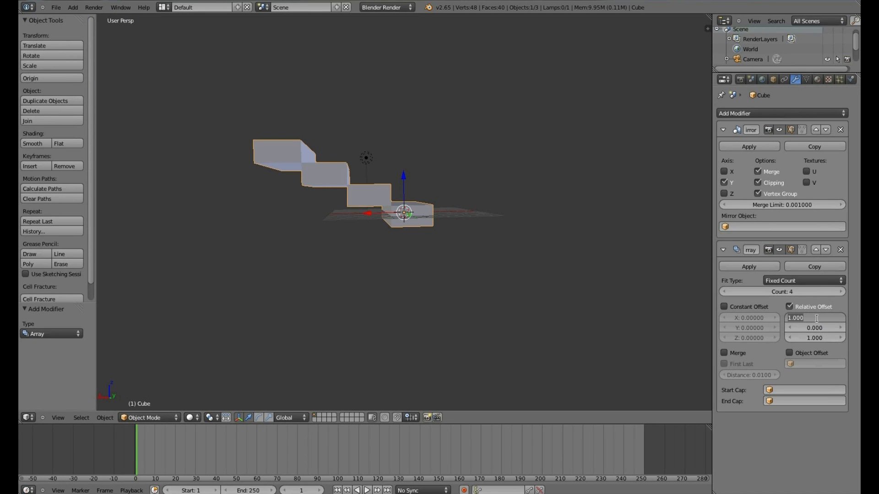
pyautogui.write('0.5')
pyautogui.press('Return')
pyautogui.moveTo(525, 230); pyautogui.dragTo(504, 252, button='middle')
pyautogui.scroll(3, 504, 255)
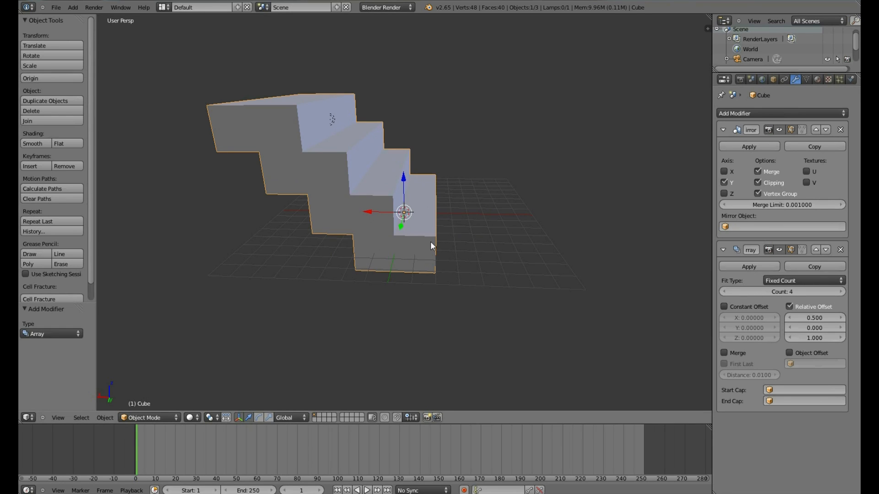
pyautogui.moveTo(432, 241); pyautogui.dragTo(535, 277, button='middle')
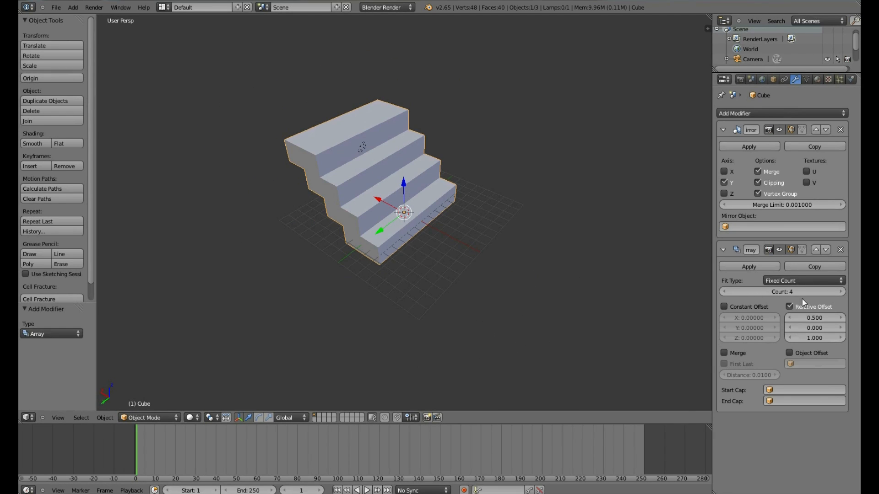
# Step: Set the Array modifier's count to 12 to lengthen the staircase
pyautogui.click(787, 291)
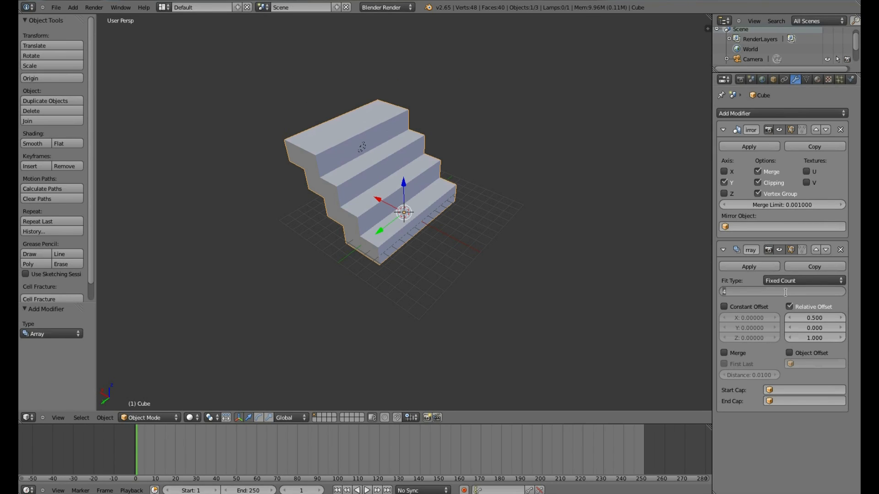
pyautogui.write('12')
pyautogui.press('Return')
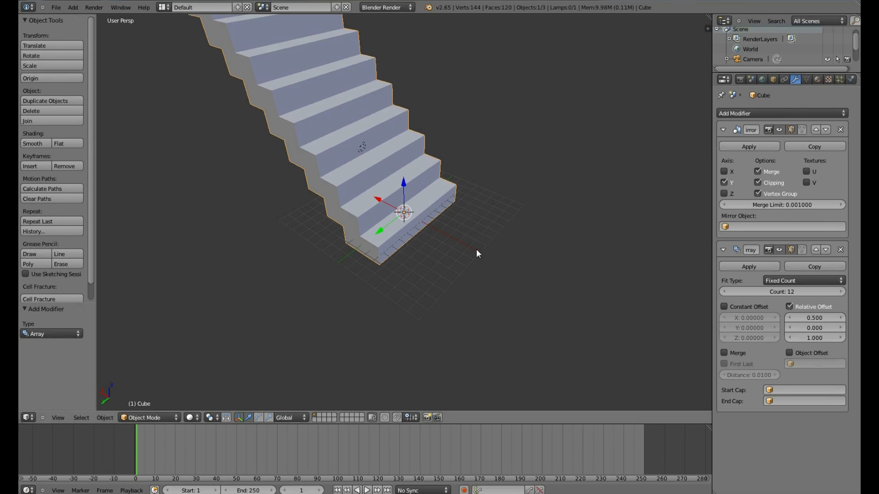
pyautogui.moveTo(476, 254); pyautogui.dragTo(535, 230, button='middle')
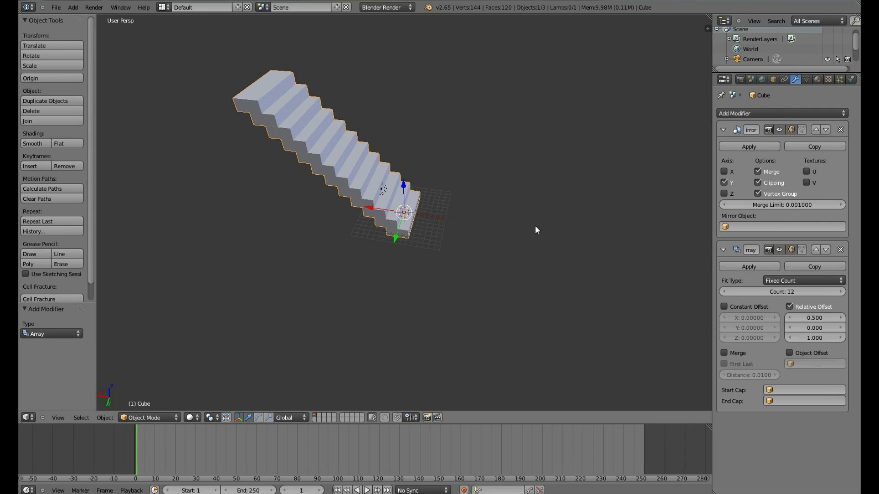
# Step: Examine the twelve-step staircase from the front, the side and close up
pyautogui.moveTo(431, 224); pyautogui.dragTo(434, 249, button='middle')
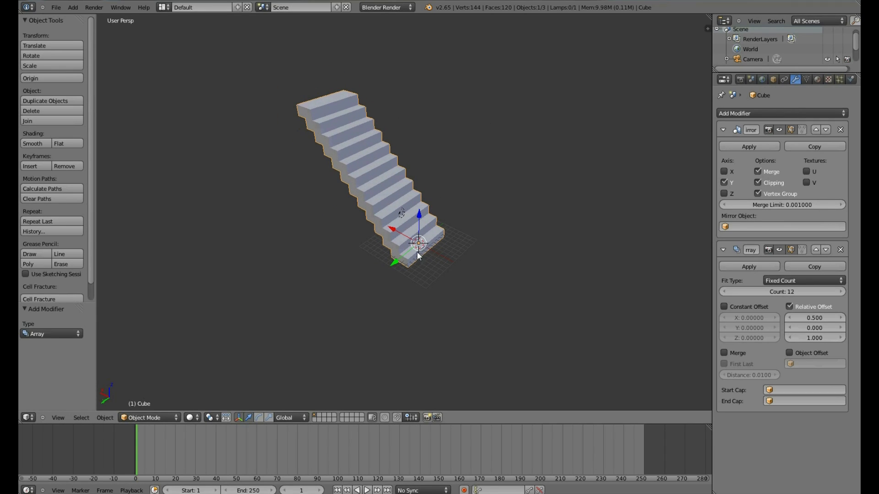
pyautogui.scroll(-2, 417, 253)
pyautogui.scroll(5, 417, 250)
pyautogui.scroll(-4, 419, 250)
pyautogui.scroll(2, 424, 252)
pyautogui.scroll(3, 424, 253)
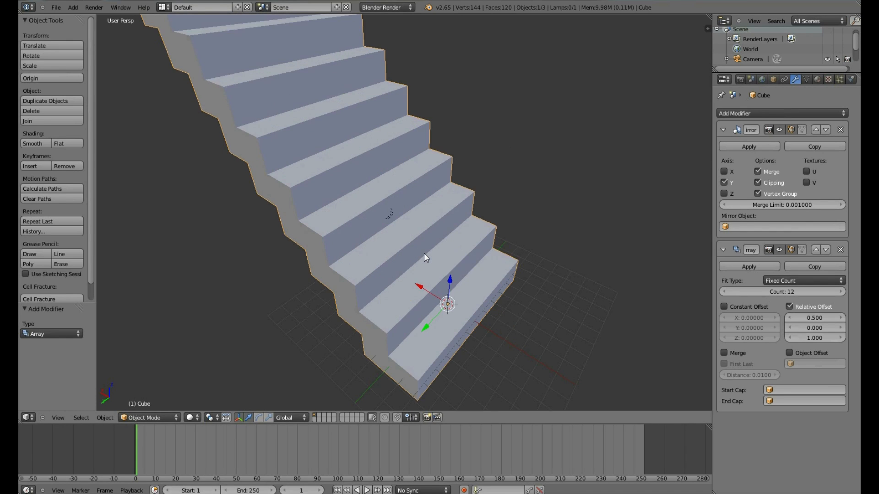
pyautogui.scroll(-2, 424, 254)
pyautogui.scroll(2, 488, 272)
pyautogui.moveTo(489, 273); pyautogui.dragTo(416, 269, button='middle')
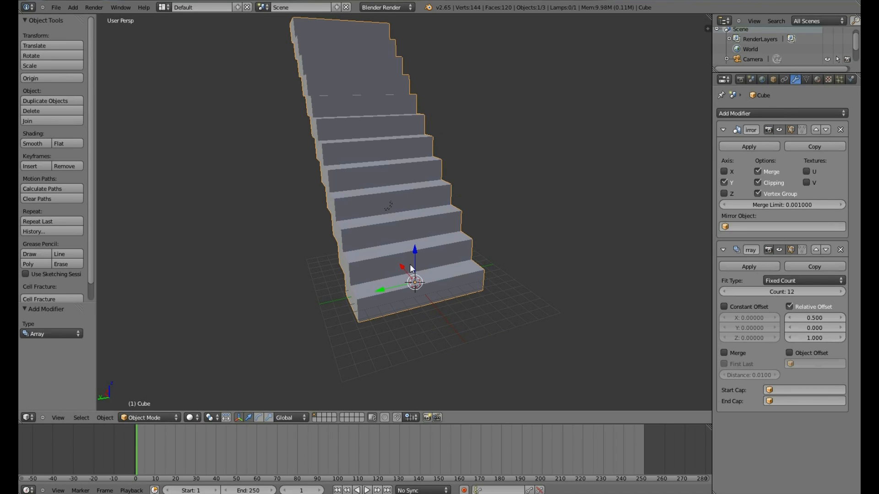
pyautogui.moveTo(410, 268); pyautogui.dragTo(320, 296, button='middle')
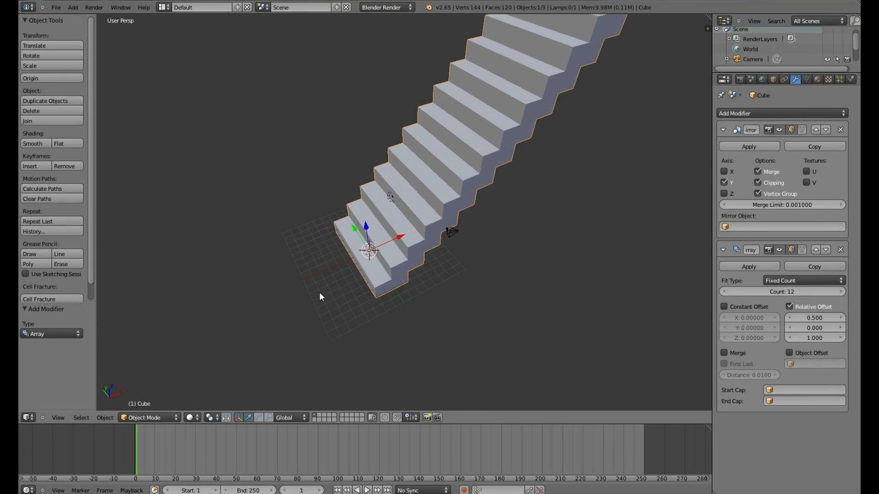
# Step: Move the camera about 20.75 units along negative X, and reposition it in camera view to frame the front of the staircase
pyautogui.rightClick(452, 233)
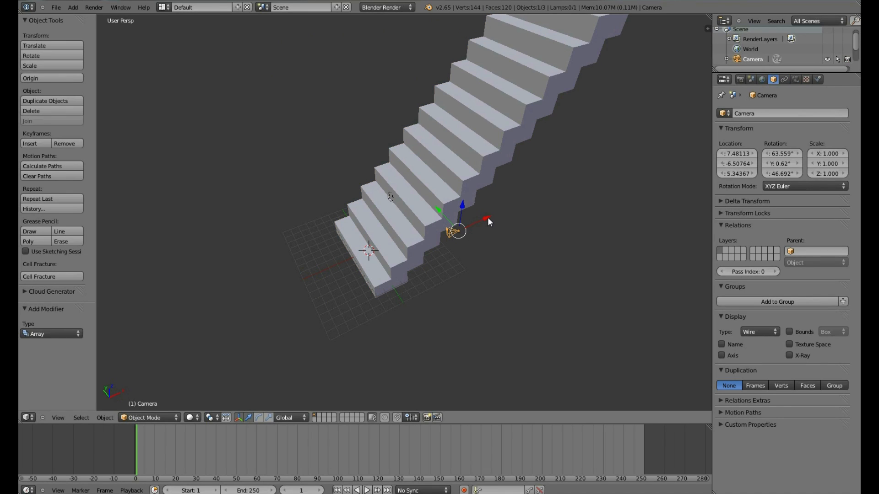
pyautogui.moveTo(486, 217); pyautogui.dragTo(369, 274)
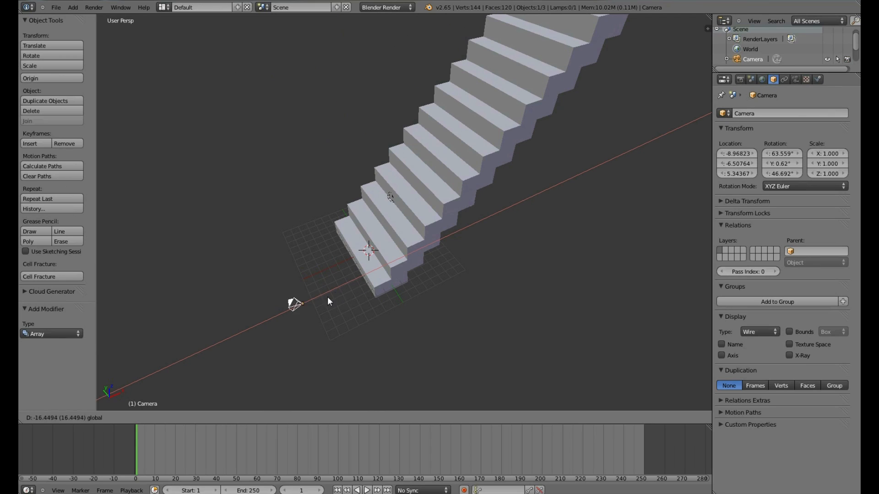
pyautogui.click(281, 317)
pyautogui.moveTo(288, 314); pyautogui.dragTo(344, 279, button='middle')
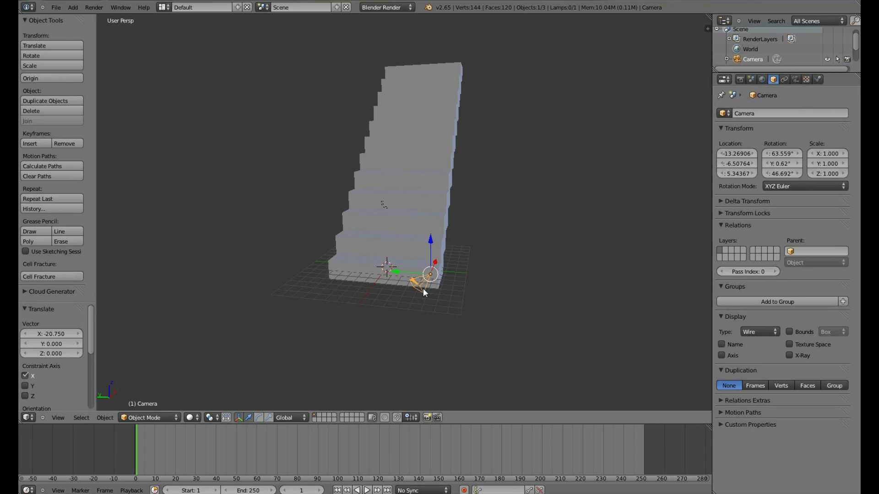
pyautogui.press('KP_0')
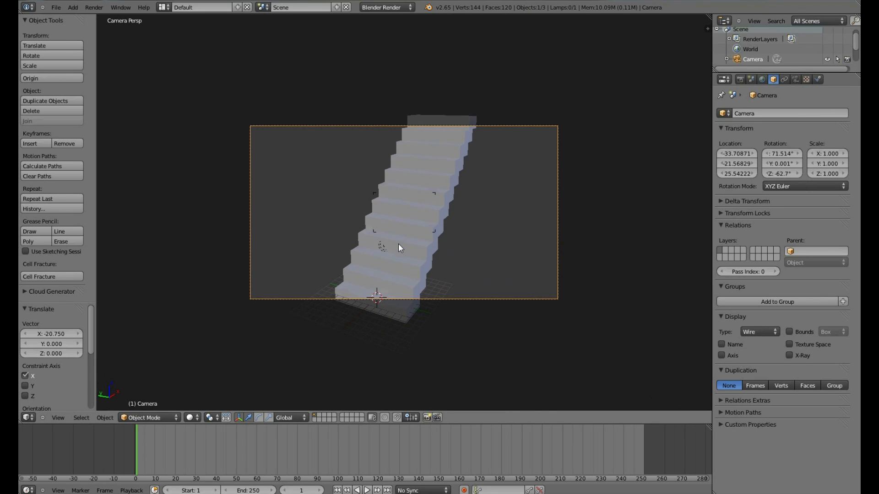
pyautogui.click(398, 243)
# Step: Render a still image of the staircase from the camera and return to the 3D view
pyautogui.click(93, 8)
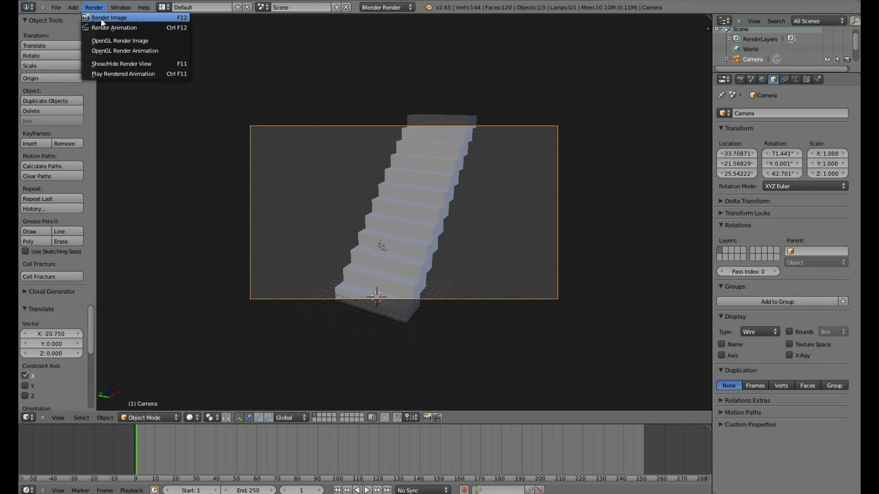
pyautogui.click(100, 18)
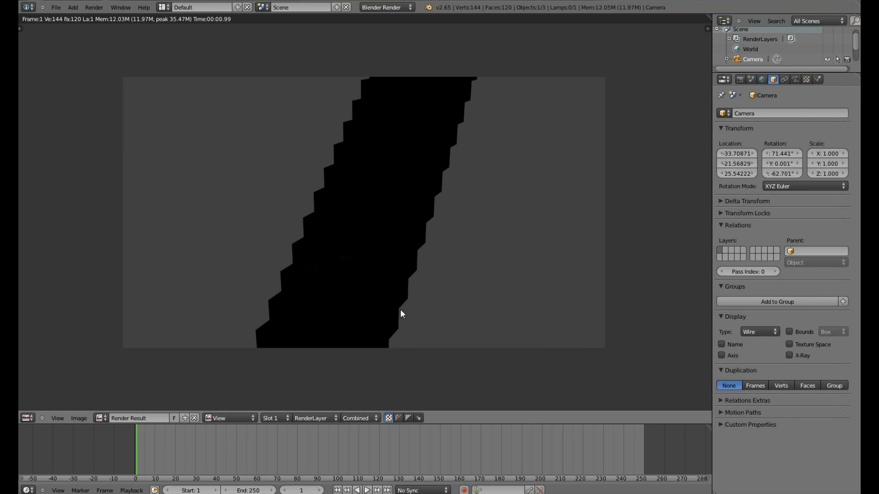
pyautogui.press('Escape')
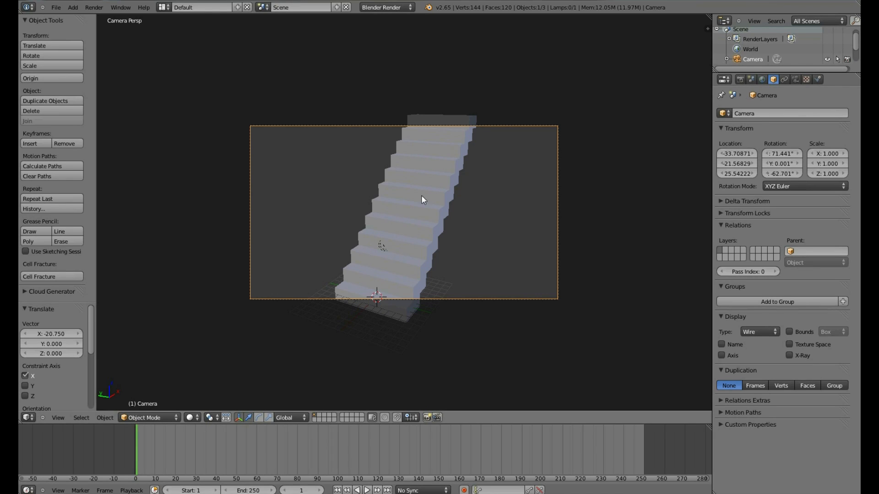
# Step: Raise the lamp about 12.9 units on Z and shift it along the X axis to about 5.12
pyautogui.rightClick(383, 251)
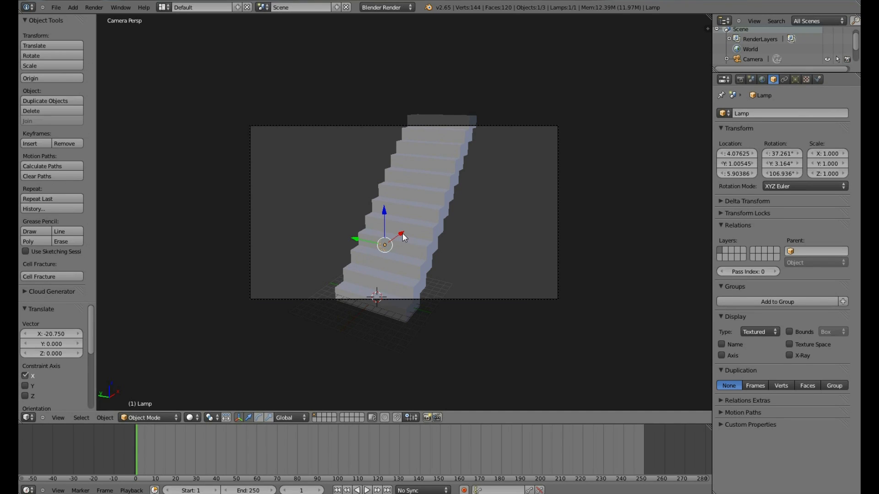
pyautogui.moveTo(402, 233); pyautogui.dragTo(372, 120)
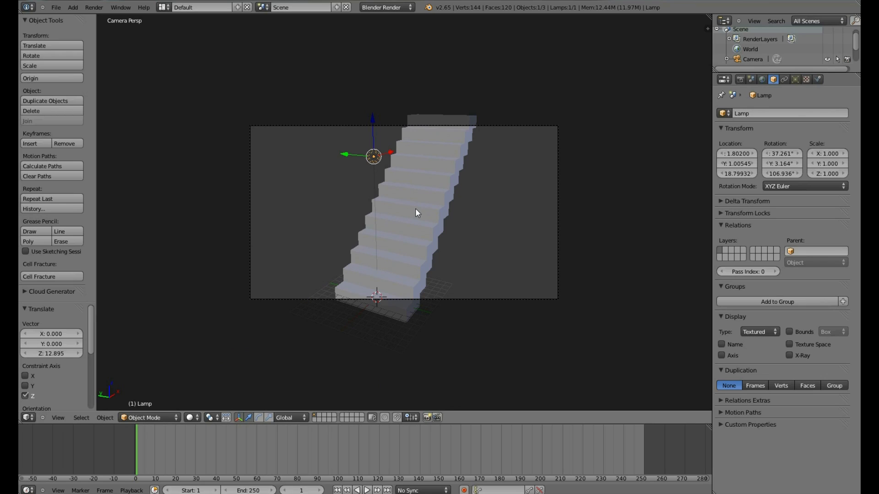
pyautogui.press('g')
pyautogui.press('x')
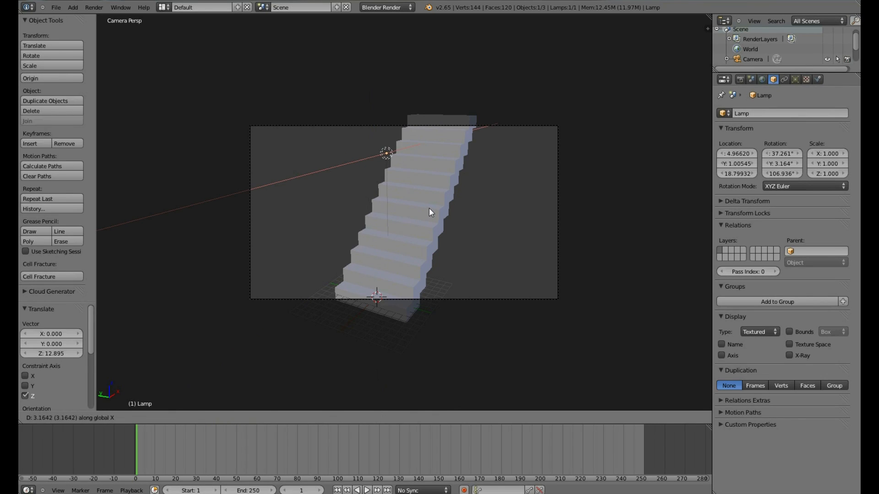
pyautogui.click(429, 213)
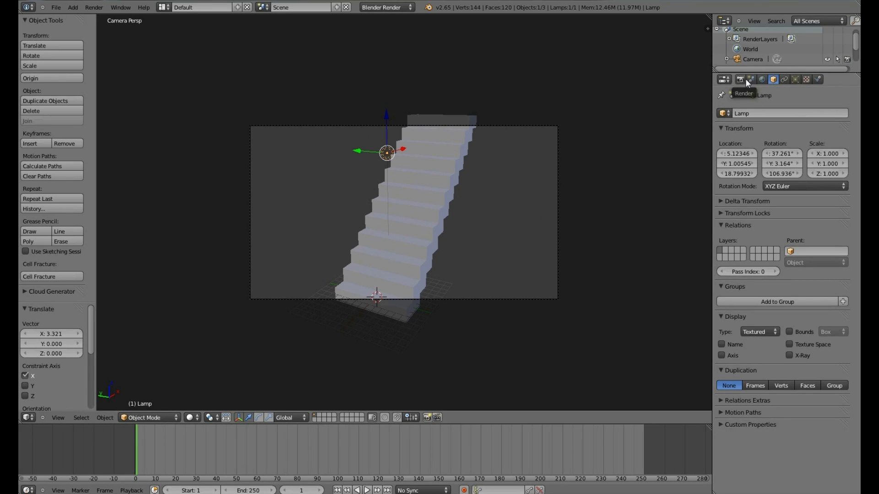
# Step: Set the point lamp's energy to 5
pyautogui.click(794, 81)
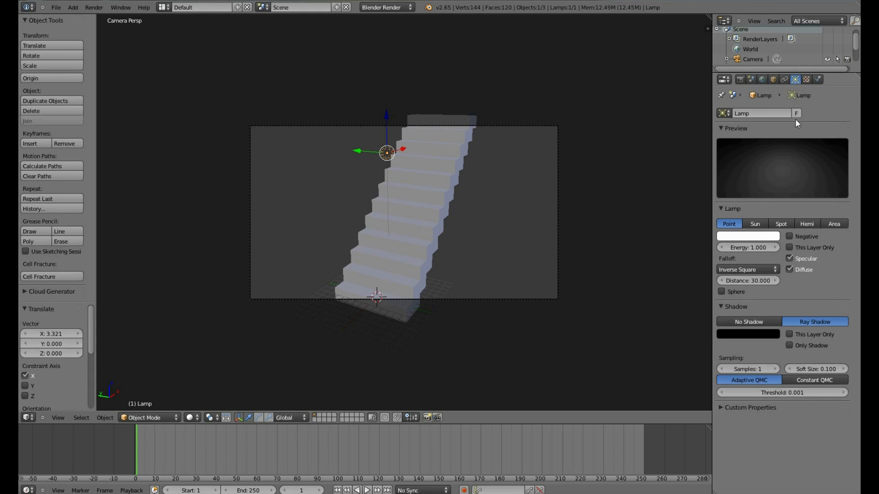
pyautogui.click(759, 249)
pyautogui.write('5')
pyautogui.press('Return')
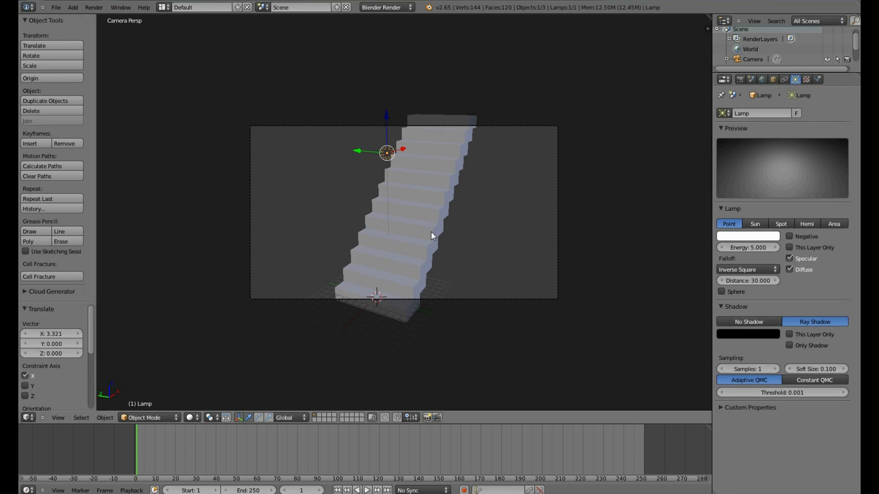
# Step: Render the staircase again, examine the lighting on the steps and close the render
pyautogui.press('F12')
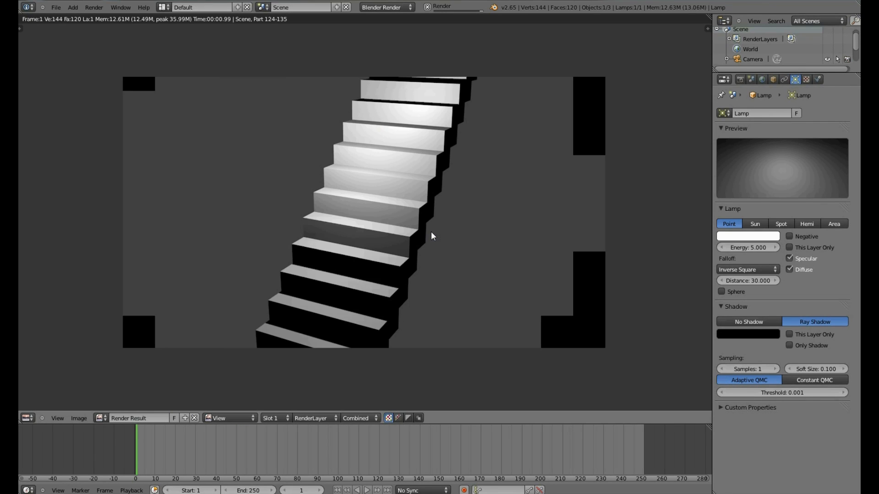
pyautogui.scroll(-1, 397, 245)
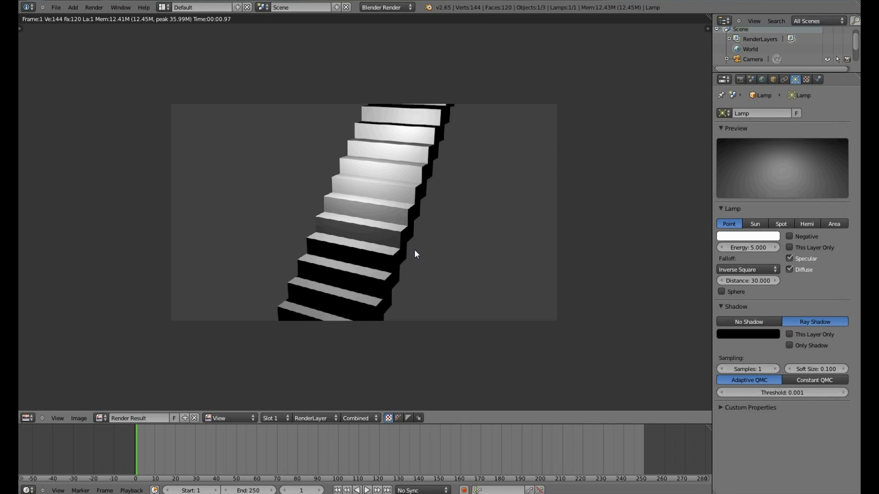
pyautogui.scroll(2, 415, 249)
pyautogui.scroll(-1, 415, 250)
pyautogui.scroll(1, 415, 250)
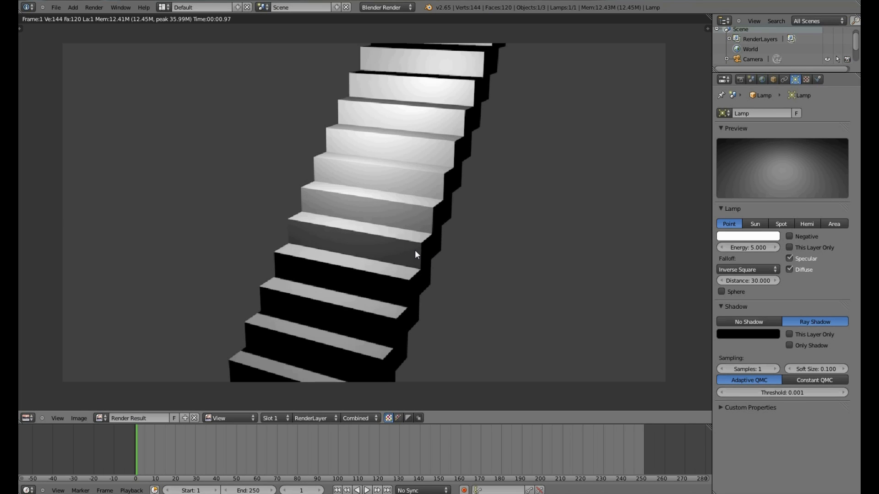
pyautogui.press('Escape')
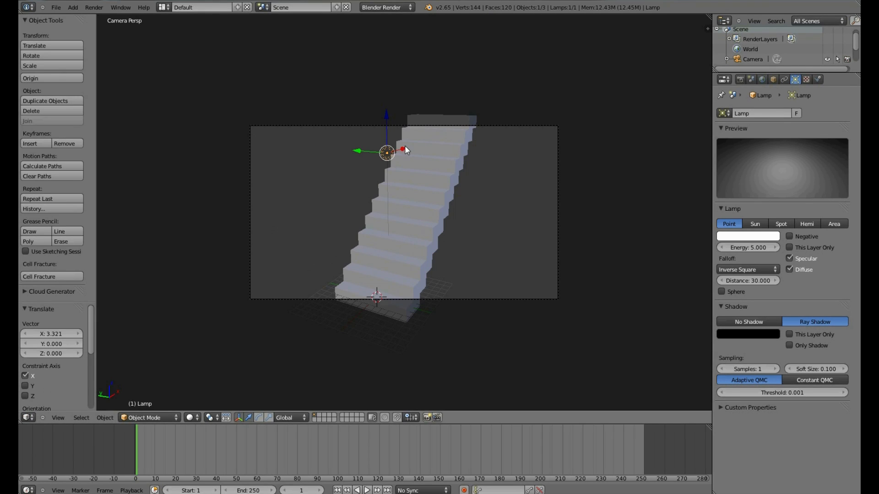
# Step: Move the lamp about 3.78 units along negative X and check the lighting with a test render
pyautogui.moveTo(404, 148); pyautogui.dragTo(389, 158)
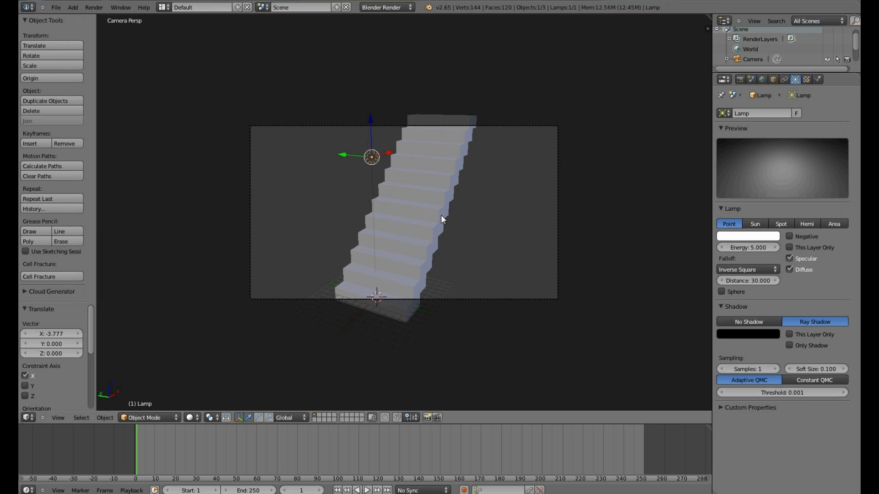
pyautogui.press('F12')
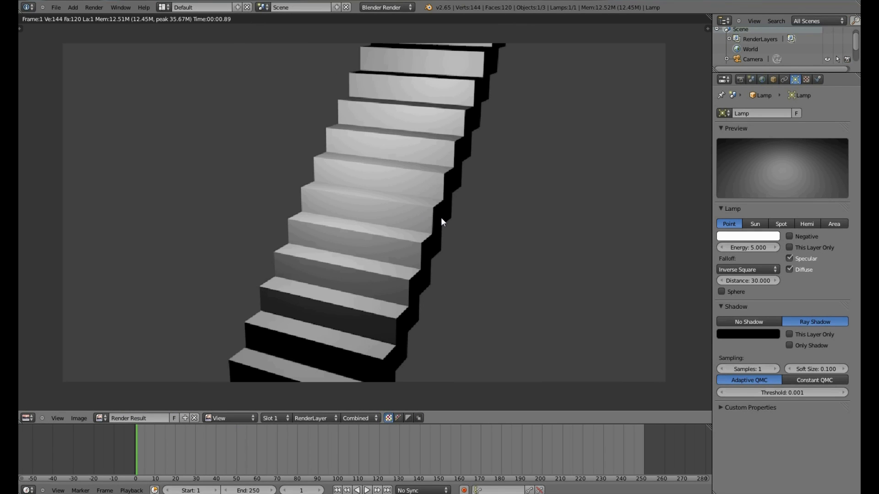
pyautogui.press('Escape')
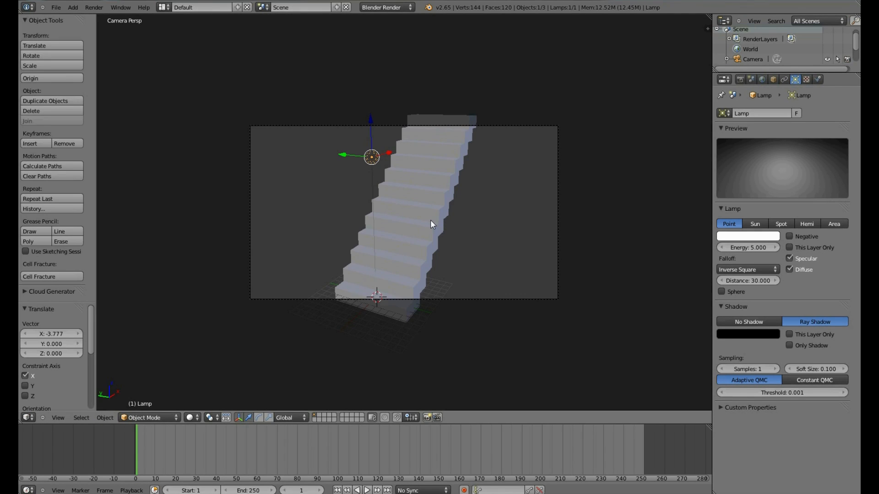
# Step: Set the specular intensity of the staircase's material to 0
pyautogui.rightClick(428, 221)
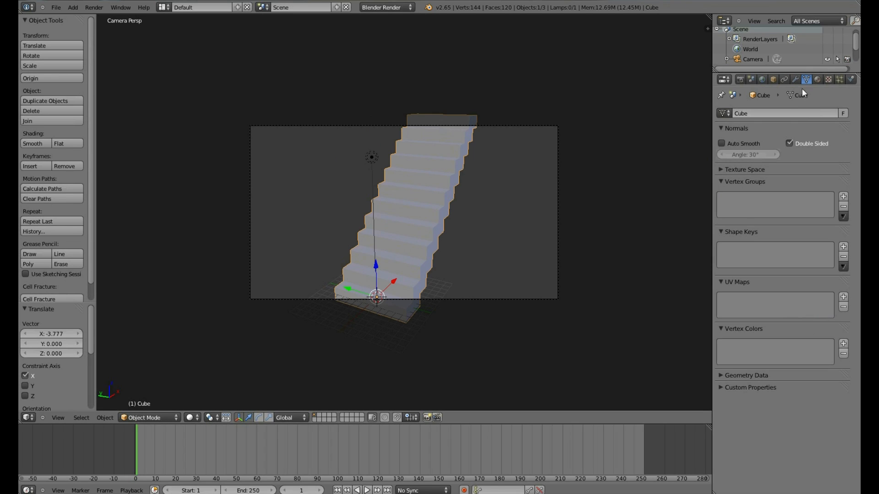
pyautogui.click(817, 80)
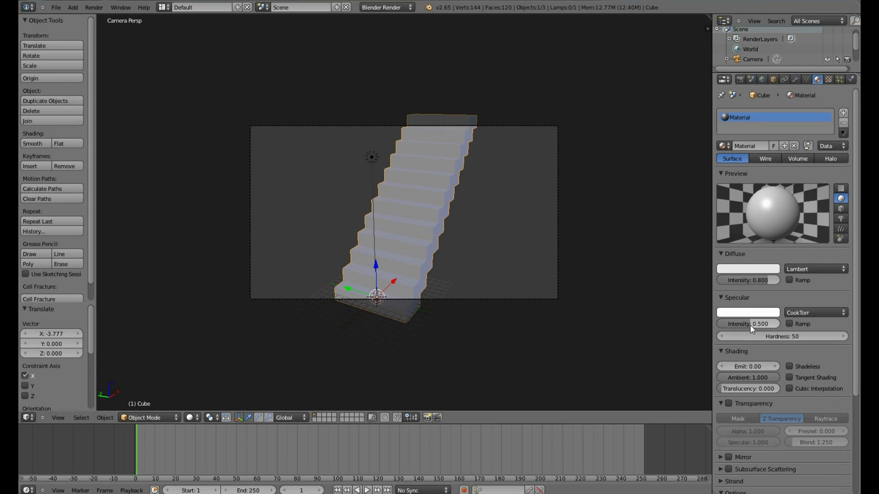
pyautogui.moveTo(776, 325); pyautogui.dragTo(707, 331)
# Step: Change the staircase material's diffuse colour to a saturated blue and render the image
pyautogui.click(749, 270)
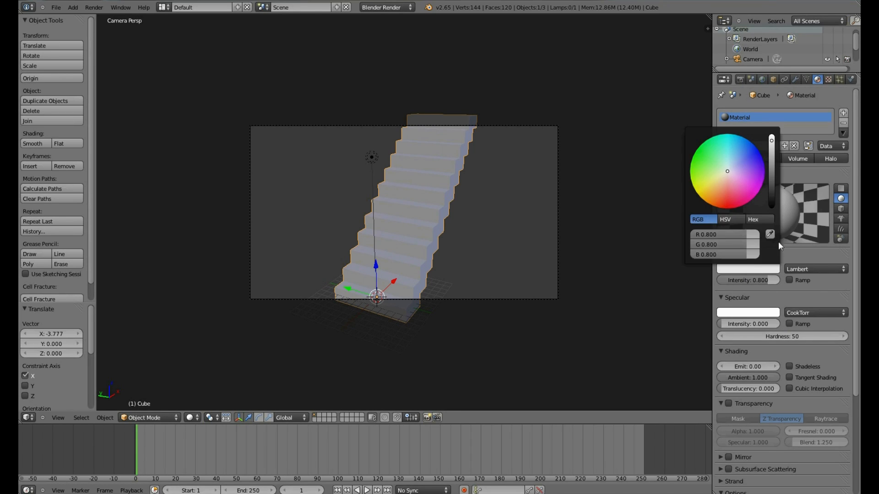
pyautogui.moveTo(728, 173); pyautogui.dragTo(769, 145)
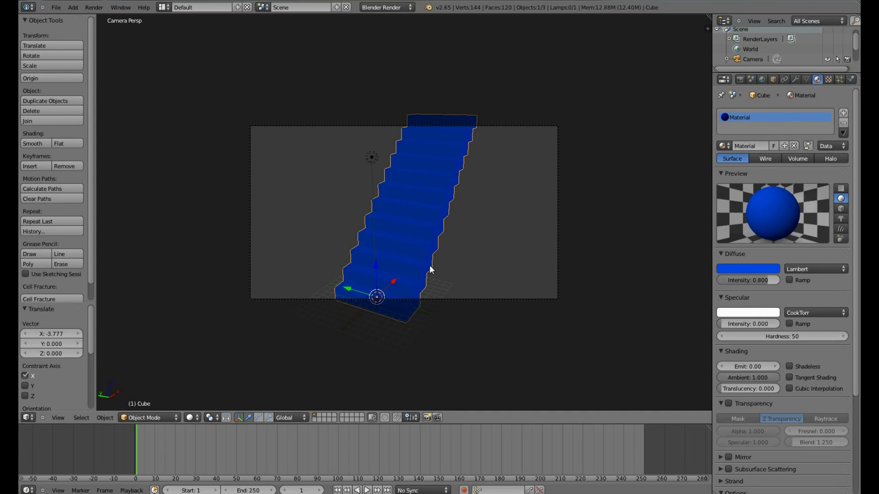
pyautogui.press('F12')
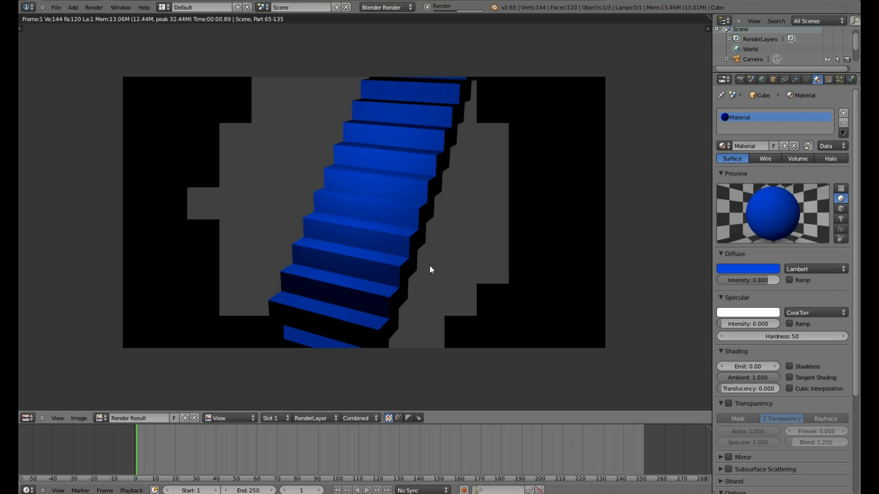